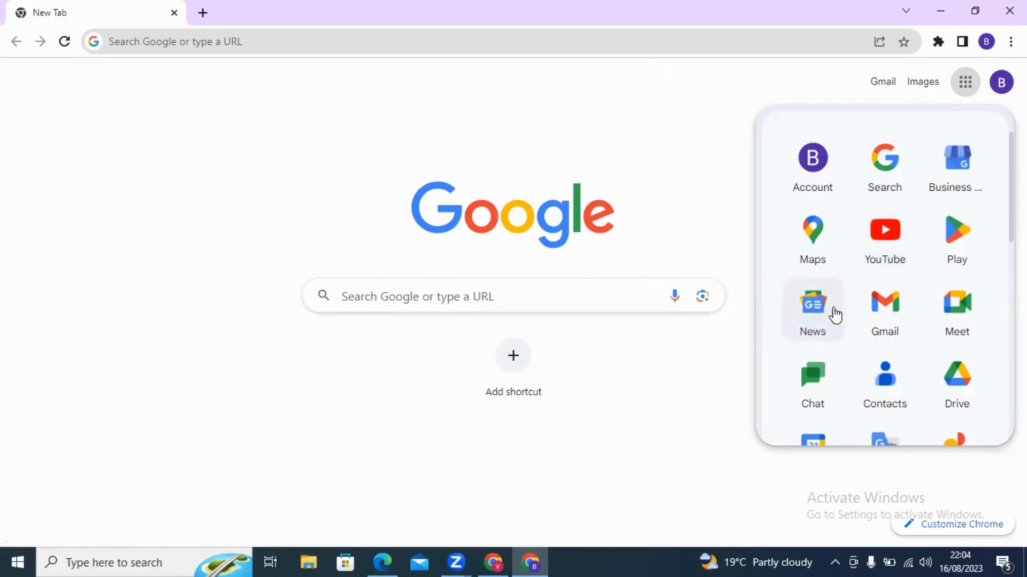
Open YouTube from the Google apps and go to the signed-in channel's YouTube Studio
{"action": "left_click", "coordinate": [883, 246]}
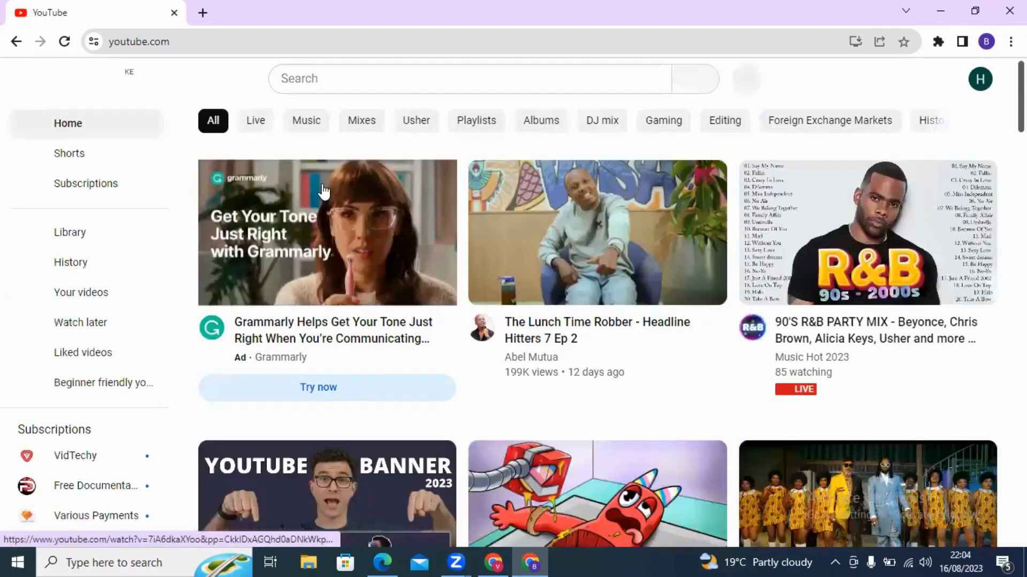
{"action": "mouse_move", "coordinate": [324, 190]}
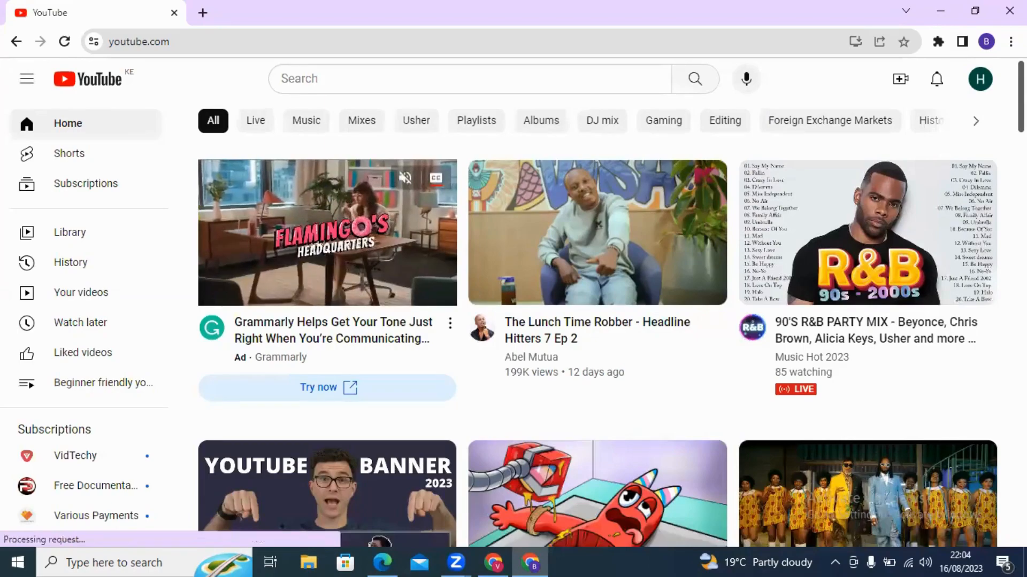
{"action": "left_click", "coordinate": [979, 83]}
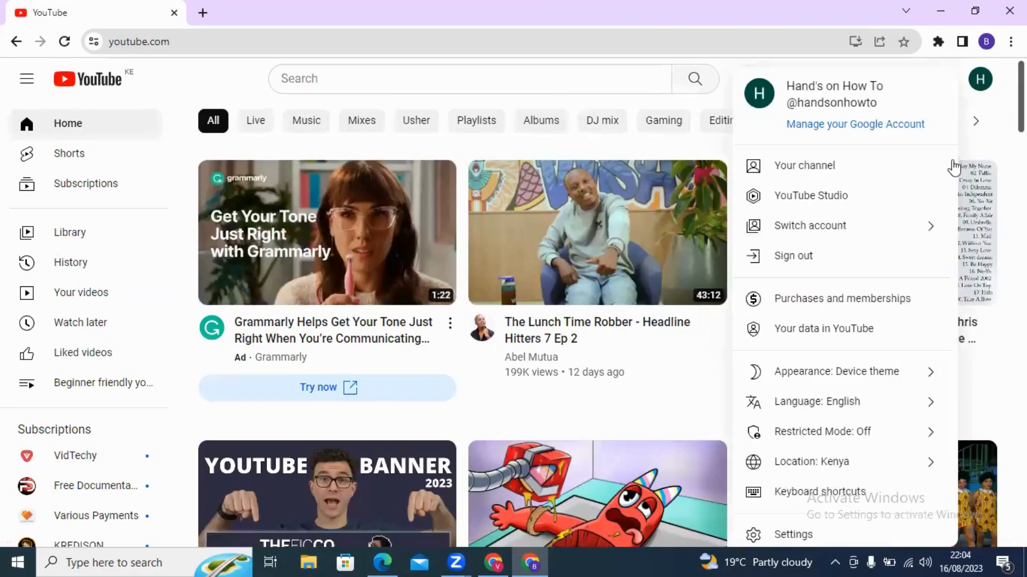
{"action": "left_click", "coordinate": [814, 199]}
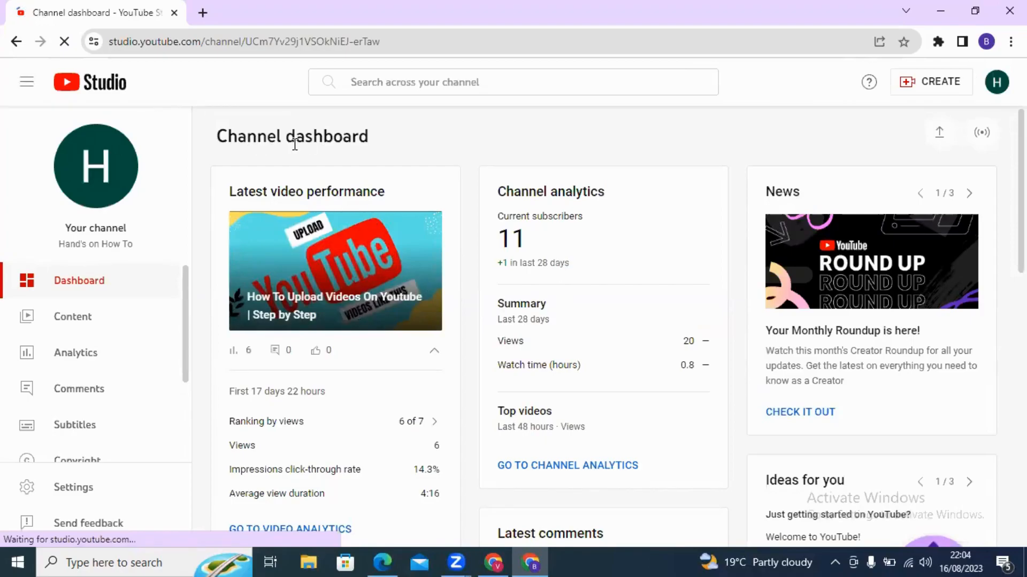
Open the channel's customization page in YouTube Studio and show its Branding settings
{"action": "scroll", "coordinate": [232, 435], "scroll_direction": "down", "scroll_amount": 3}
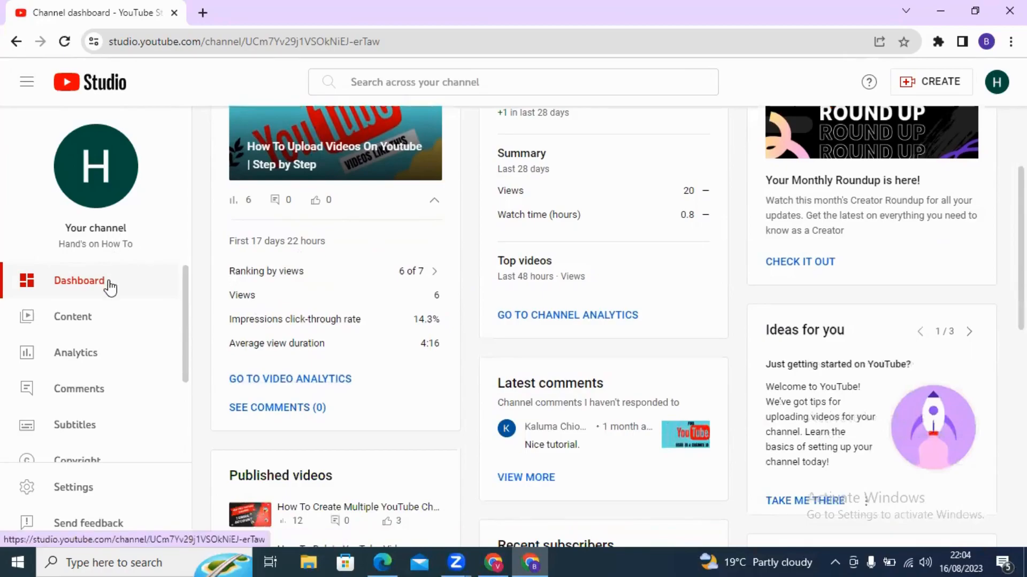
{"action": "scroll", "coordinate": [108, 297], "scroll_direction": "down", "scroll_amount": 3}
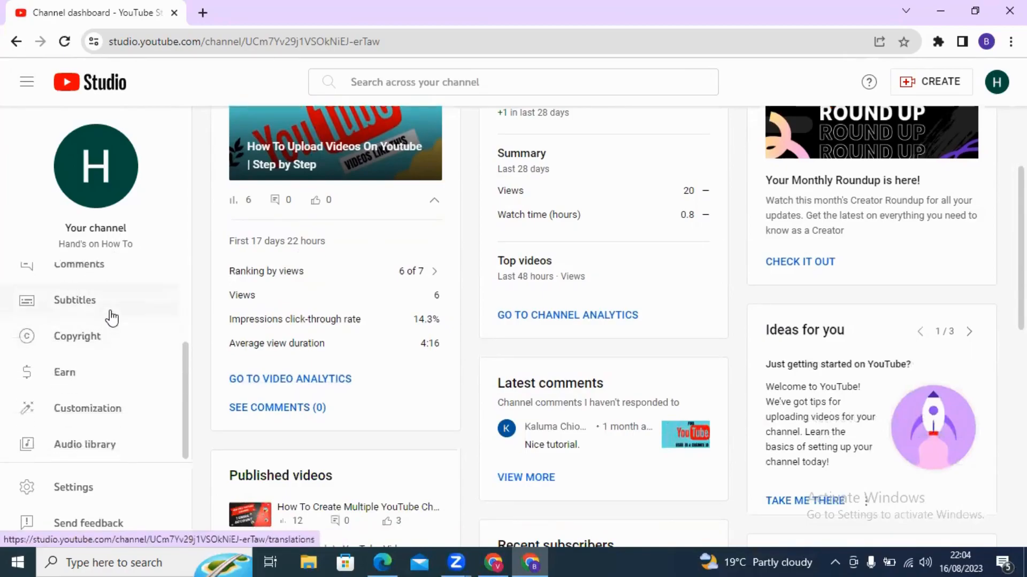
{"action": "left_click", "coordinate": [88, 415]}
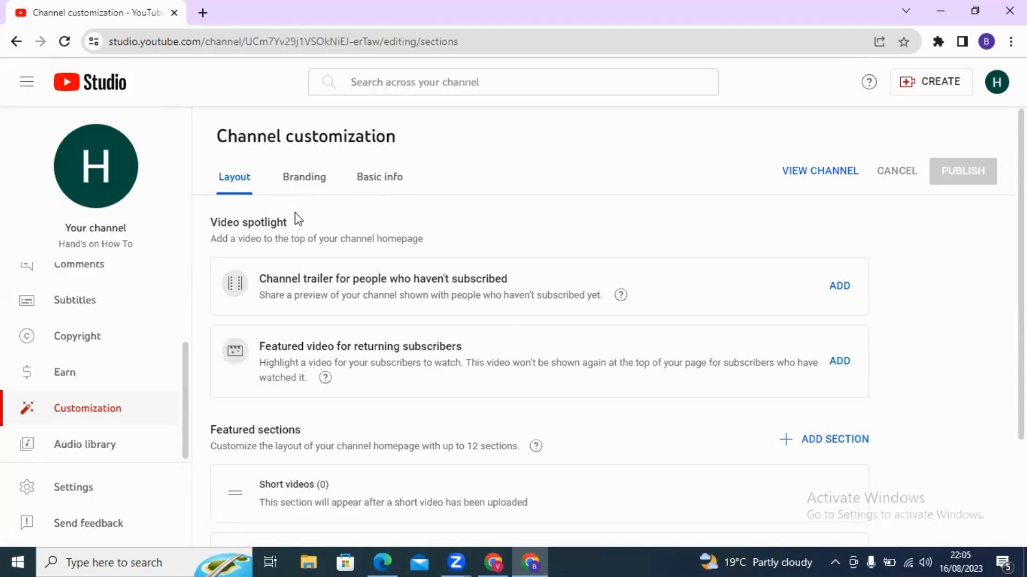
{"action": "left_click", "coordinate": [305, 181]}
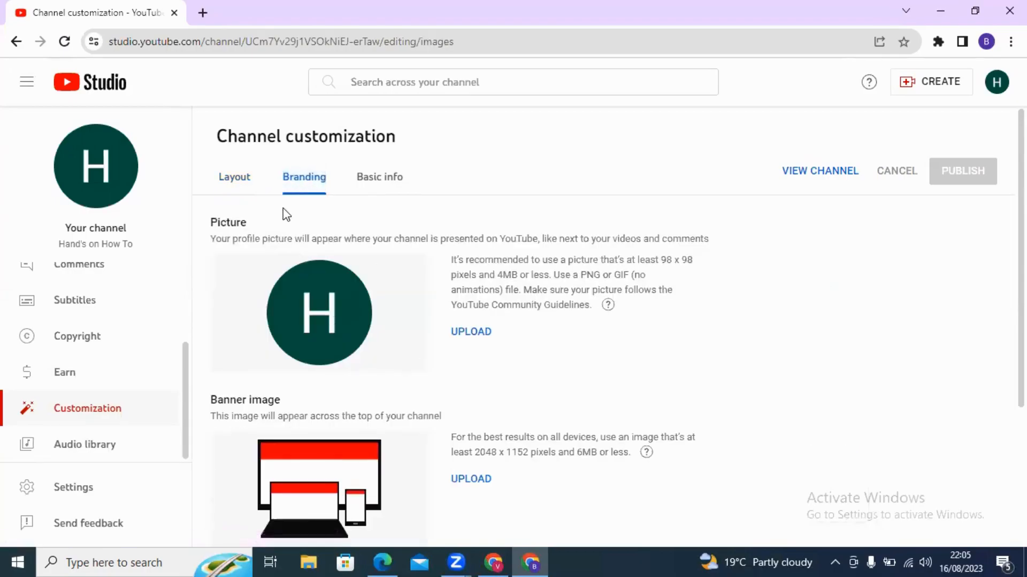
Review the video watermark's image requirements in the branding settings, opening its upload file picker and closing it without choosing a file
{"action": "scroll", "coordinate": [524, 271], "scroll_direction": "down", "scroll_amount": 1}
{"action": "scroll", "coordinate": [524, 271], "scroll_direction": "down", "scroll_amount": 3}
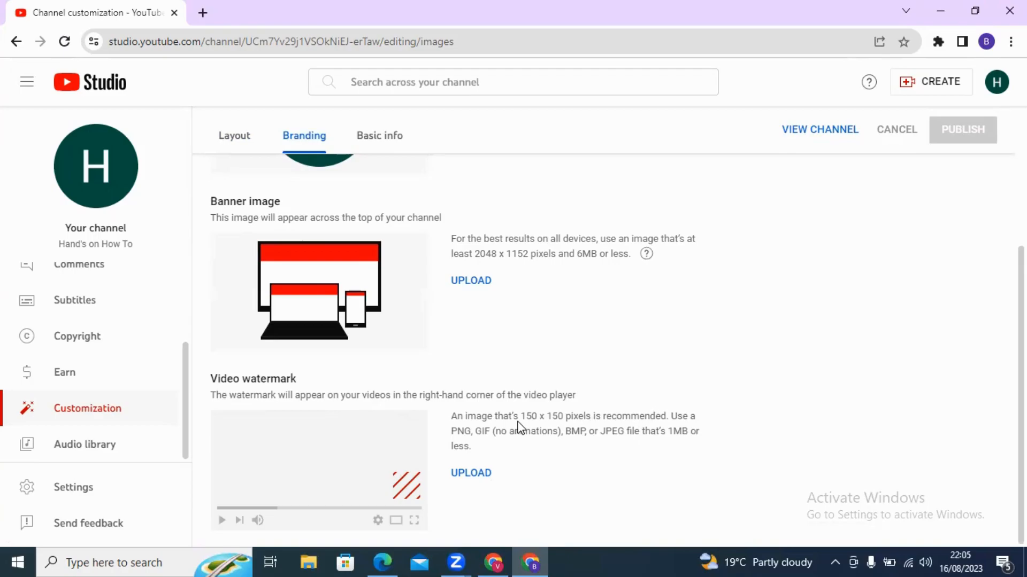
{"action": "left_click", "coordinate": [476, 478]}
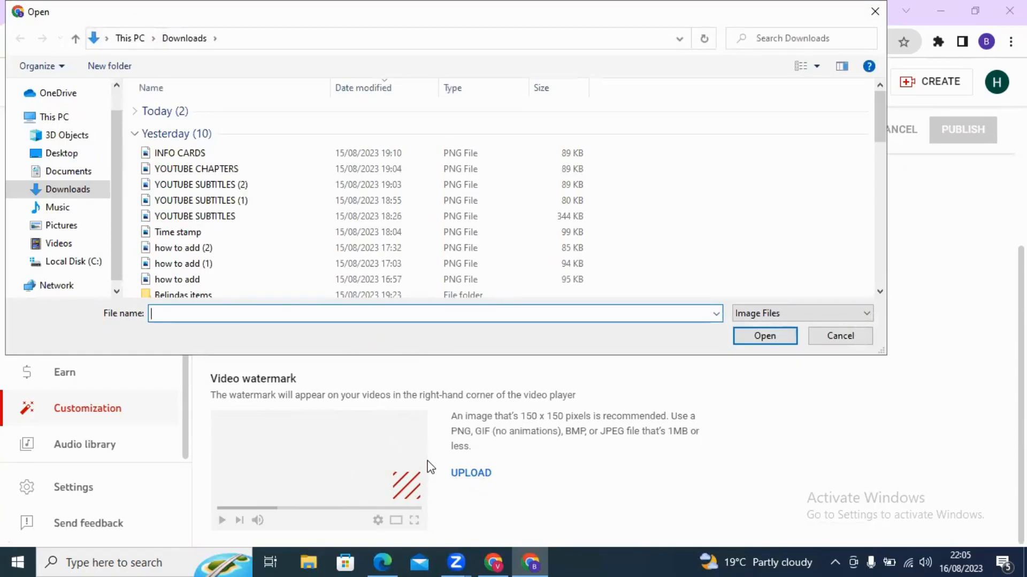
{"action": "left_click", "coordinate": [874, 12]}
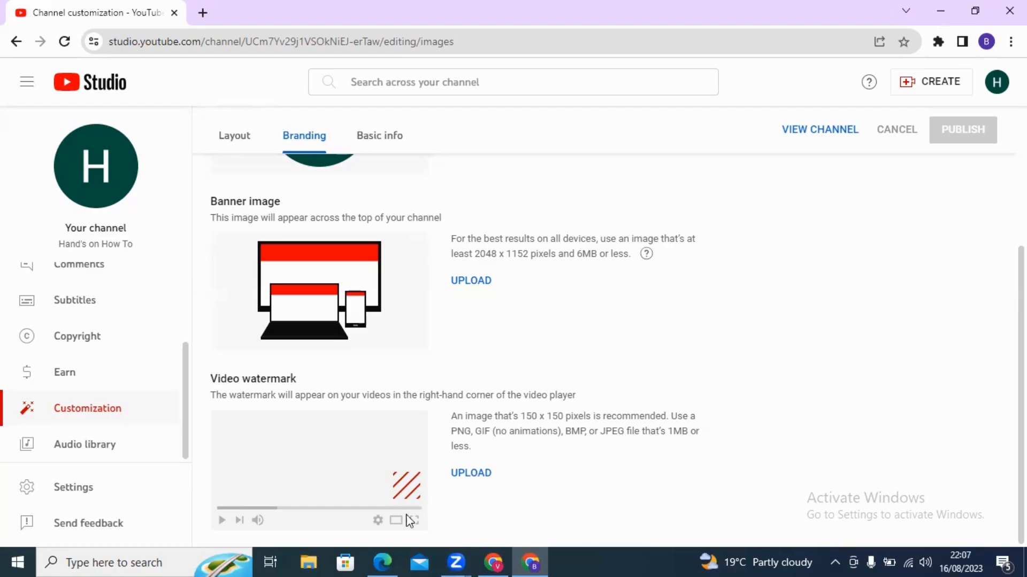
{"action": "scroll", "coordinate": [480, 381], "scroll_direction": "up", "scroll_amount": 4}
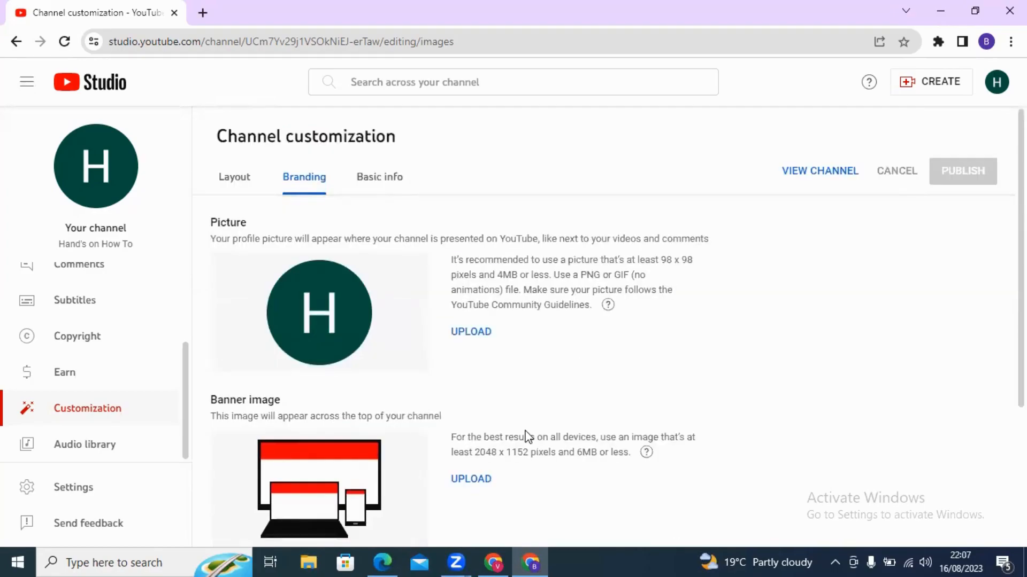
{"action": "scroll", "coordinate": [527, 434], "scroll_direction": "down", "scroll_amount": 4}
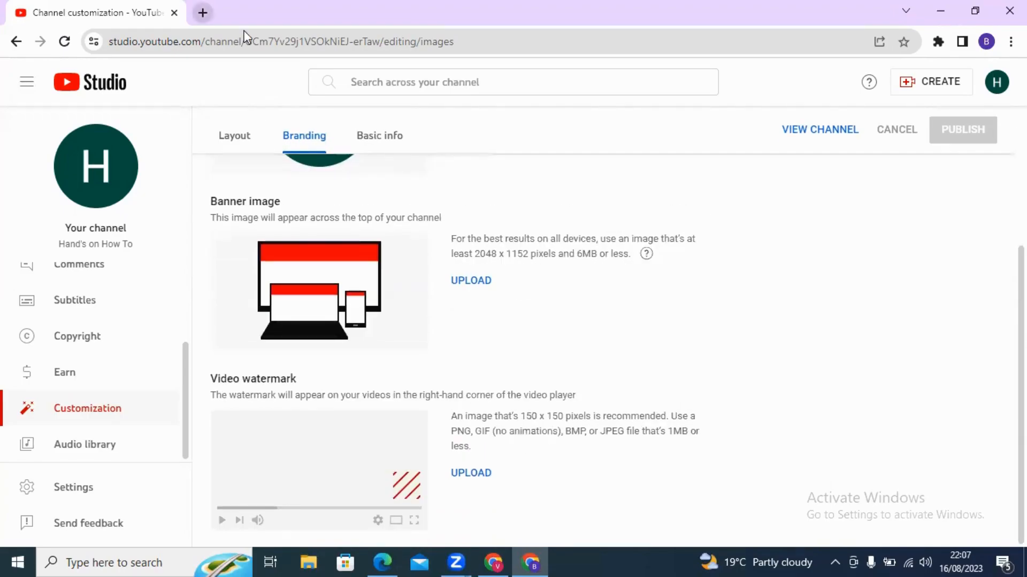
Open the canva.com home page in a new browser tab
{"action": "key", "text": "ctrl+t"}
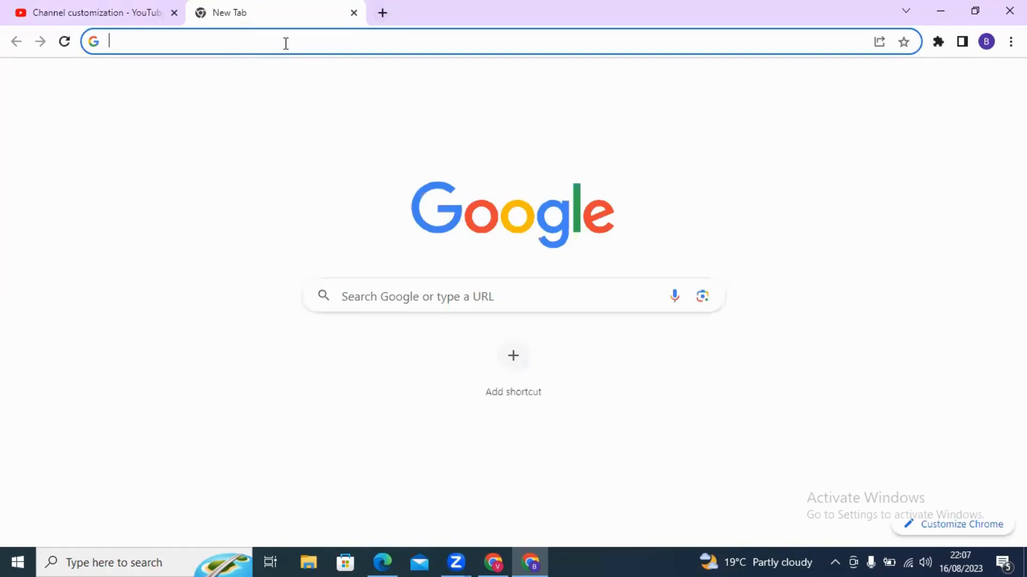
{"action": "left_click", "coordinate": [286, 44]}
{"action": "type", "text": "canva.com"}
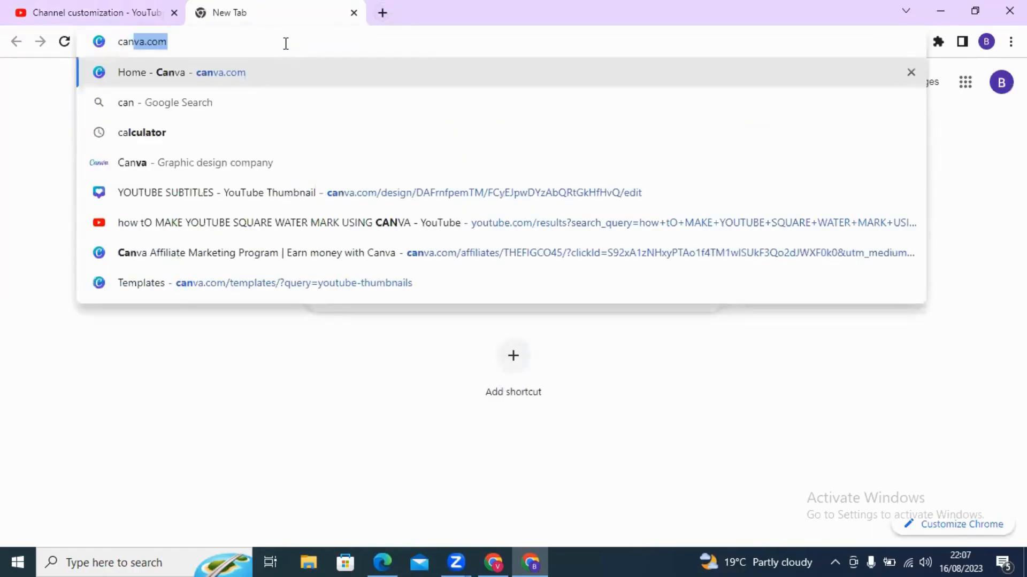
{"action": "left_click", "coordinate": [243, 72]}
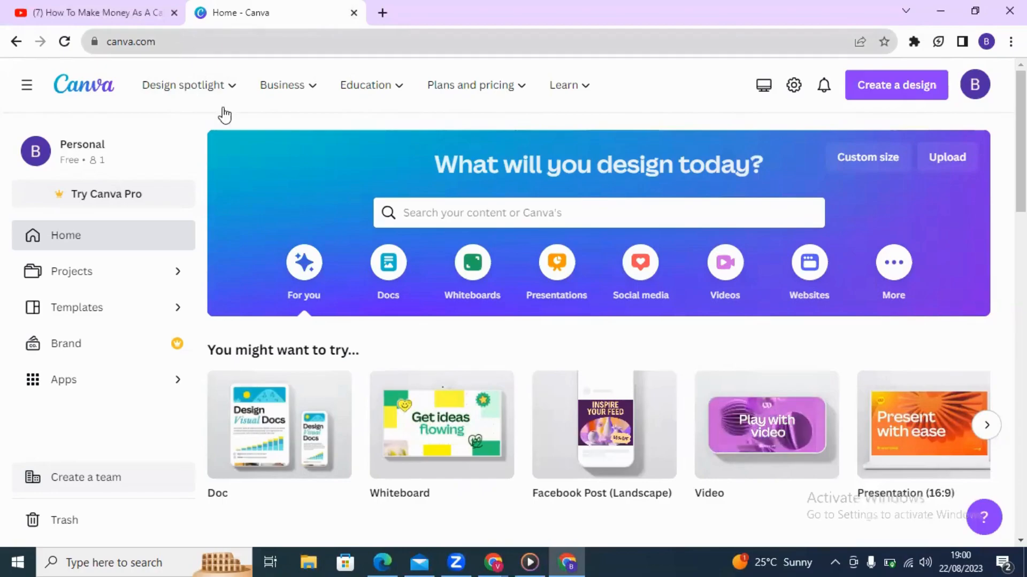
Look through the Canva home page, examining the suggested design types and the recent designs
{"action": "scroll", "coordinate": [385, 167], "scroll_direction": "down", "scroll_amount": 1}
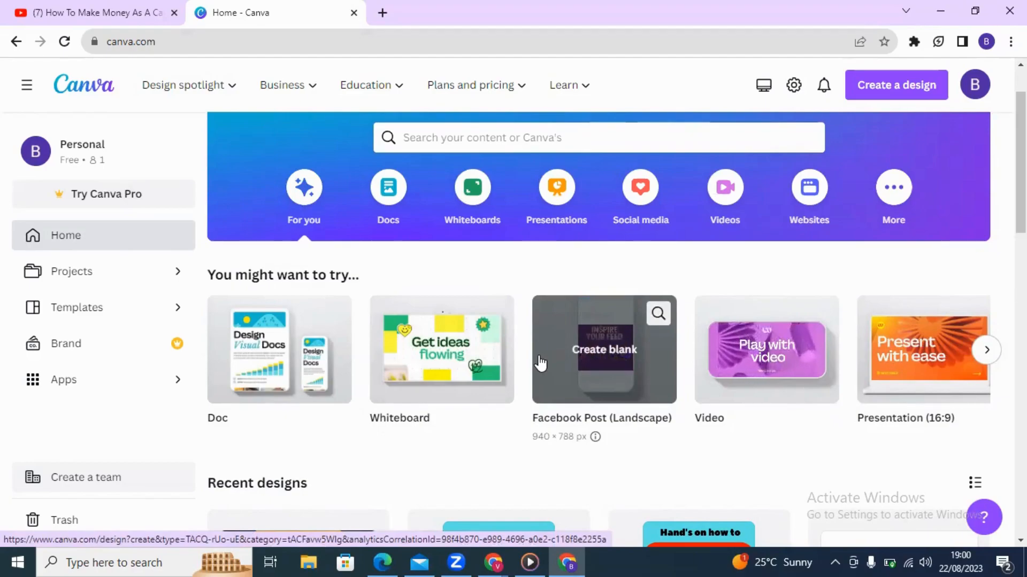
{"action": "scroll", "coordinate": [522, 217], "scroll_direction": "down", "scroll_amount": 7}
{"action": "scroll", "coordinate": [499, 270], "scroll_direction": "down", "scroll_amount": 13}
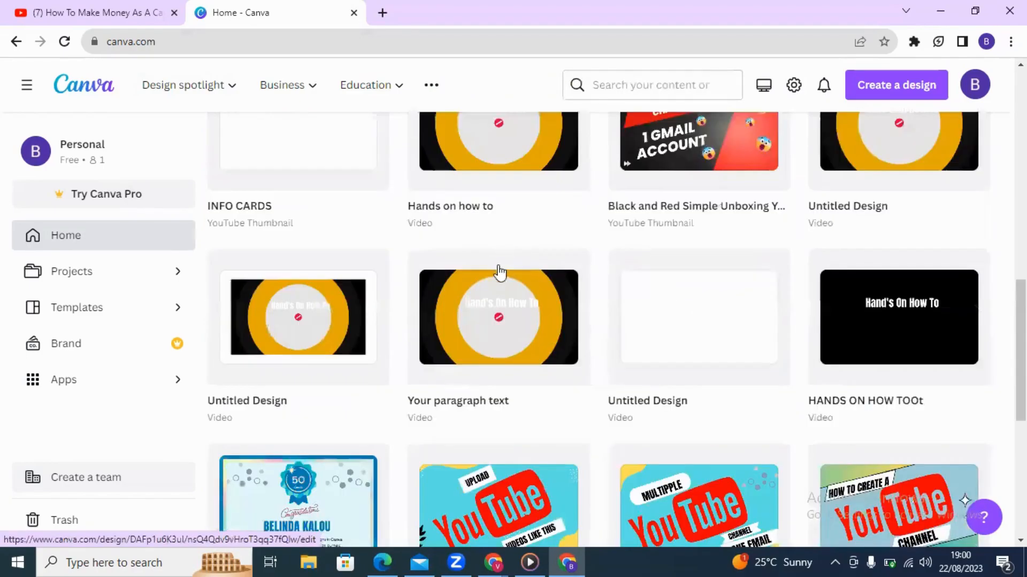
{"action": "scroll", "coordinate": [442, 360], "scroll_direction": "up", "scroll_amount": 18}
{"action": "scroll", "coordinate": [589, 214], "scroll_direction": "up", "scroll_amount": 4}
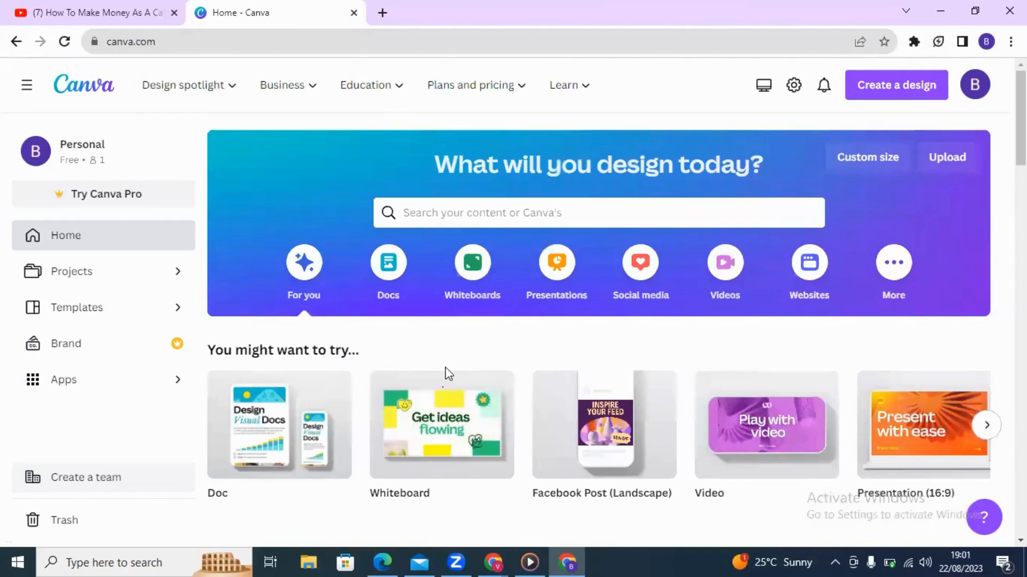
{"action": "scroll", "coordinate": [443, 390], "scroll_direction": "down", "scroll_amount": 2}
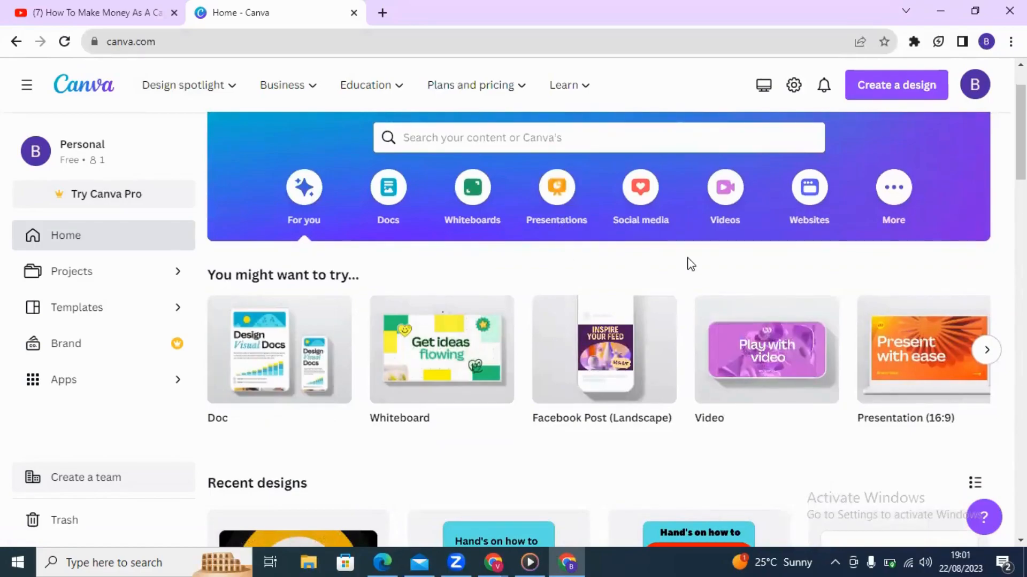
{"action": "scroll", "coordinate": [600, 314], "scroll_direction": "down", "scroll_amount": 3}
{"action": "scroll", "coordinate": [598, 308], "scroll_direction": "down", "scroll_amount": 1}
{"action": "scroll", "coordinate": [605, 299], "scroll_direction": "up", "scroll_amount": 5}
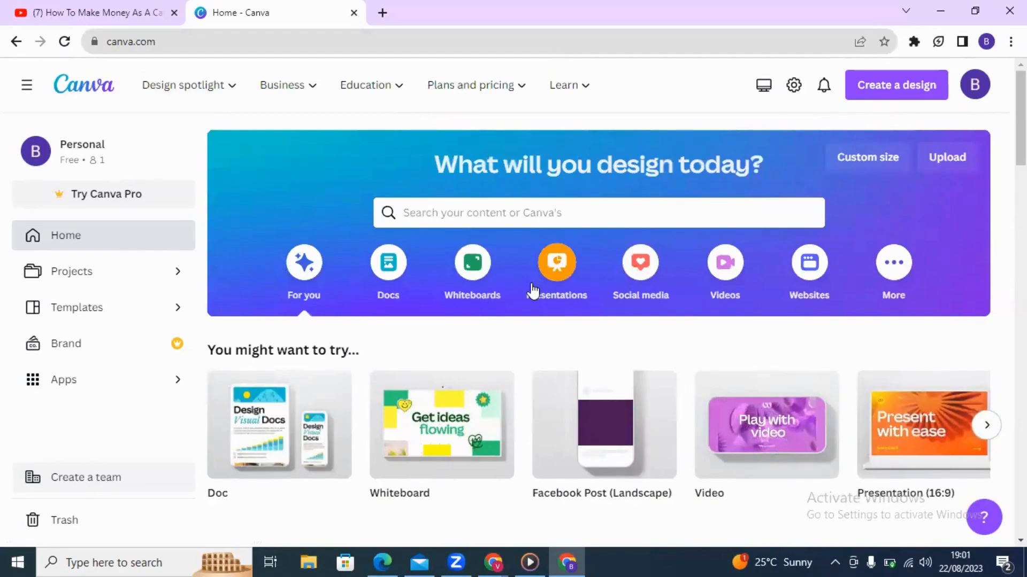
{"action": "scroll", "coordinate": [660, 241], "scroll_direction": "down", "scroll_amount": 5}
{"action": "scroll", "coordinate": [763, 269], "scroll_direction": "up", "scroll_amount": 5}
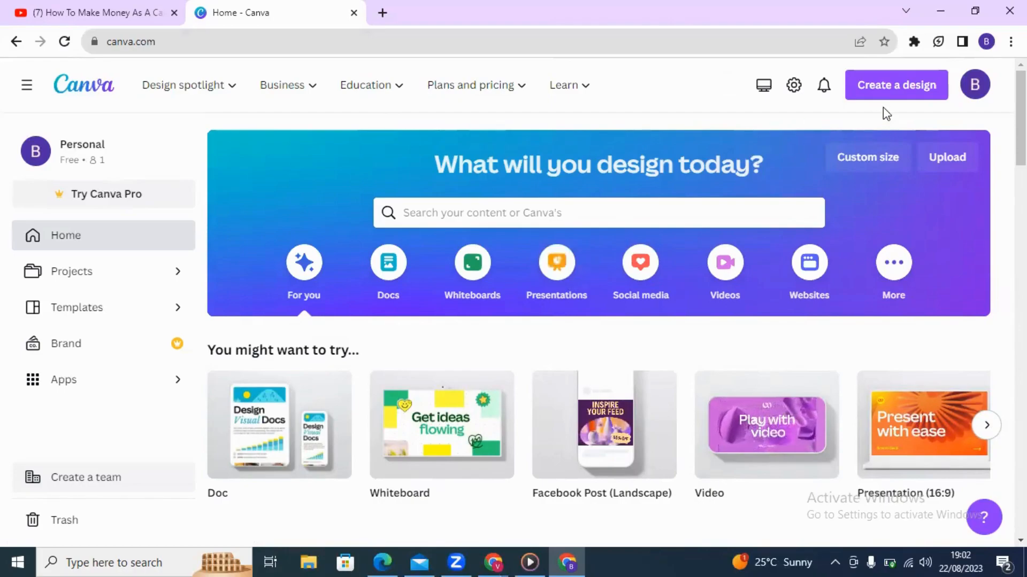
Create a new blank design of the Instagram Post (Square) type
{"action": "left_click", "coordinate": [889, 91]}
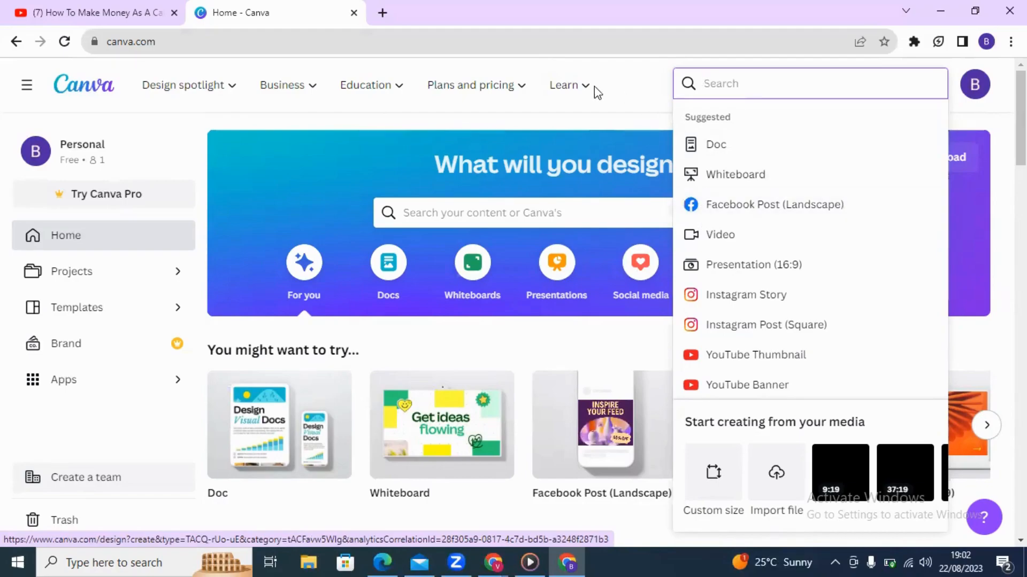
{"action": "left_click", "coordinate": [584, 113]}
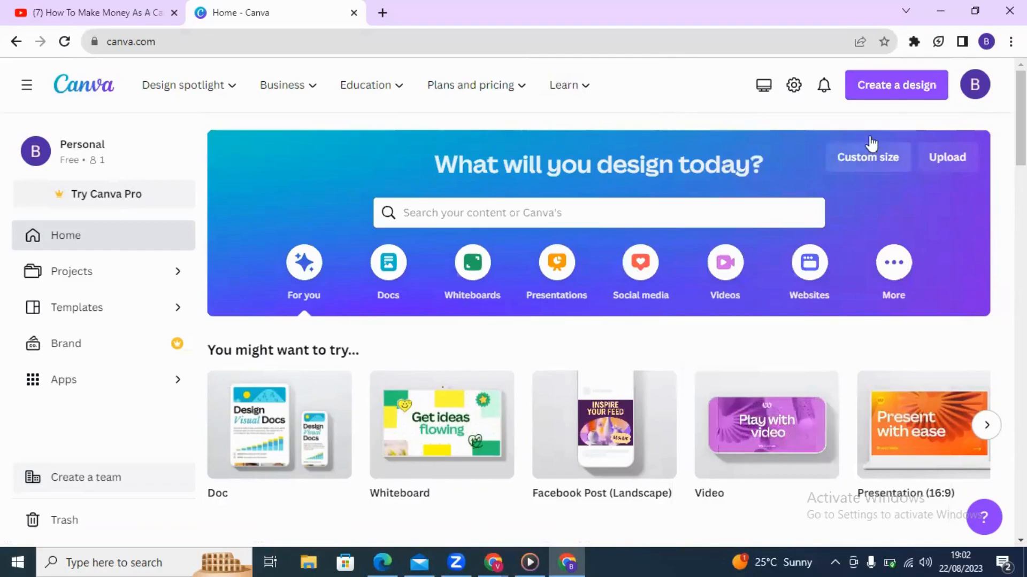
{"action": "left_click", "coordinate": [891, 88]}
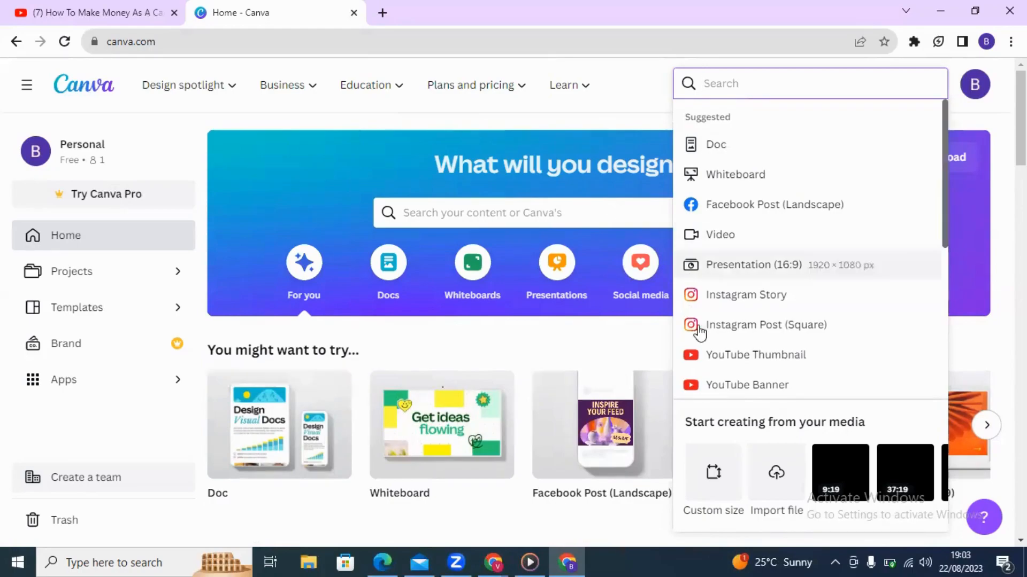
{"action": "left_click", "coordinate": [759, 334]}
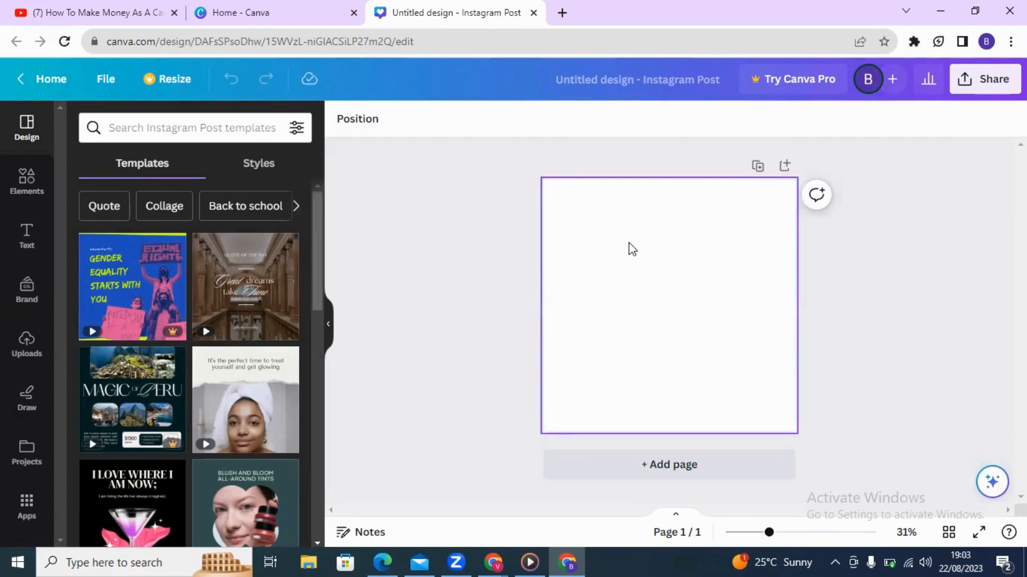
Set the blank page's background to the turquoise default solid color
{"action": "left_click", "coordinate": [650, 262]}
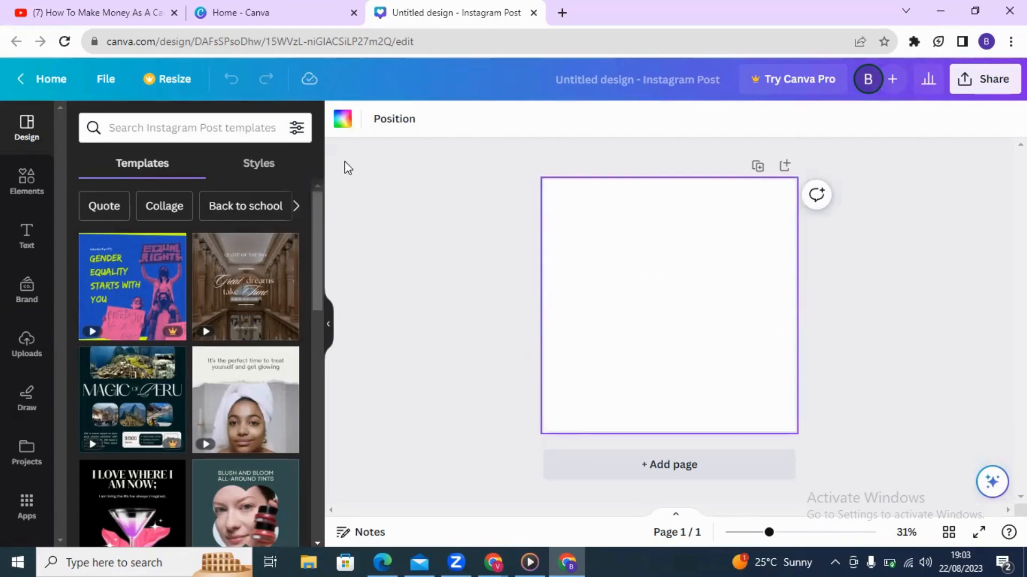
{"action": "left_click", "coordinate": [343, 120]}
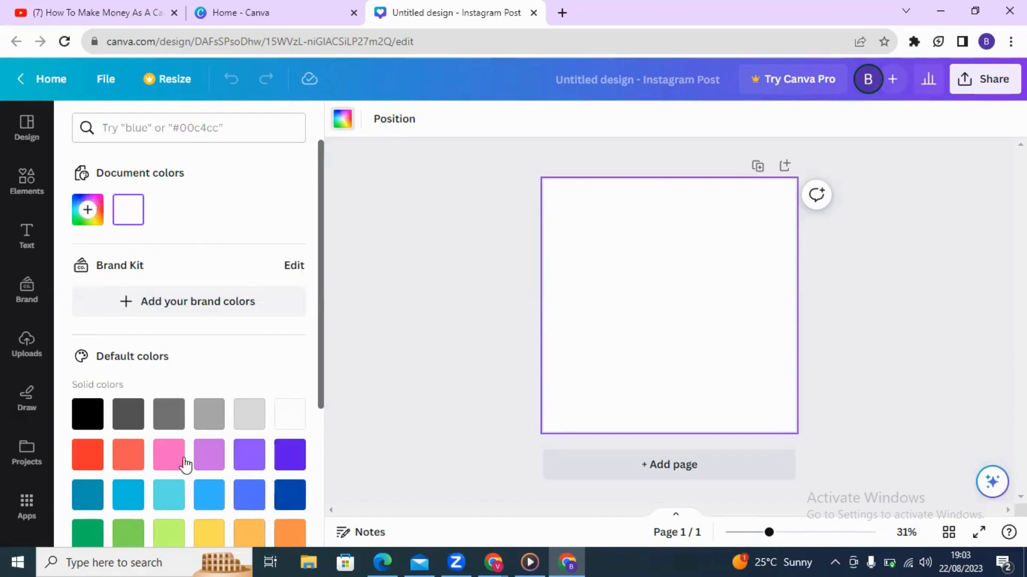
{"action": "scroll", "coordinate": [171, 459], "scroll_direction": "down", "scroll_amount": 2}
{"action": "left_click", "coordinate": [169, 427]}
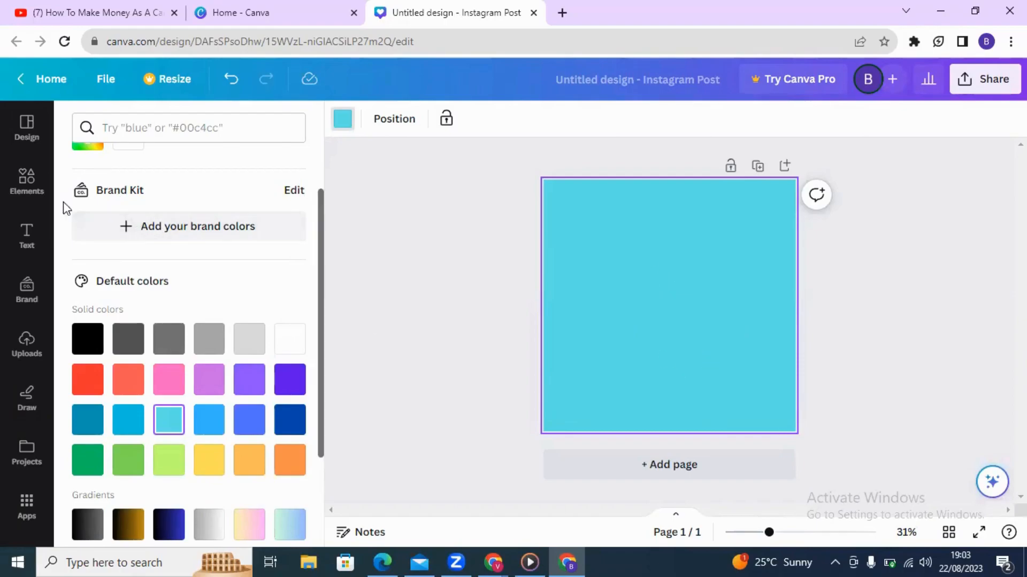
Add the red YouTube play button graphic from the recently used elements to the middle of the page
{"action": "left_click", "coordinate": [26, 184]}
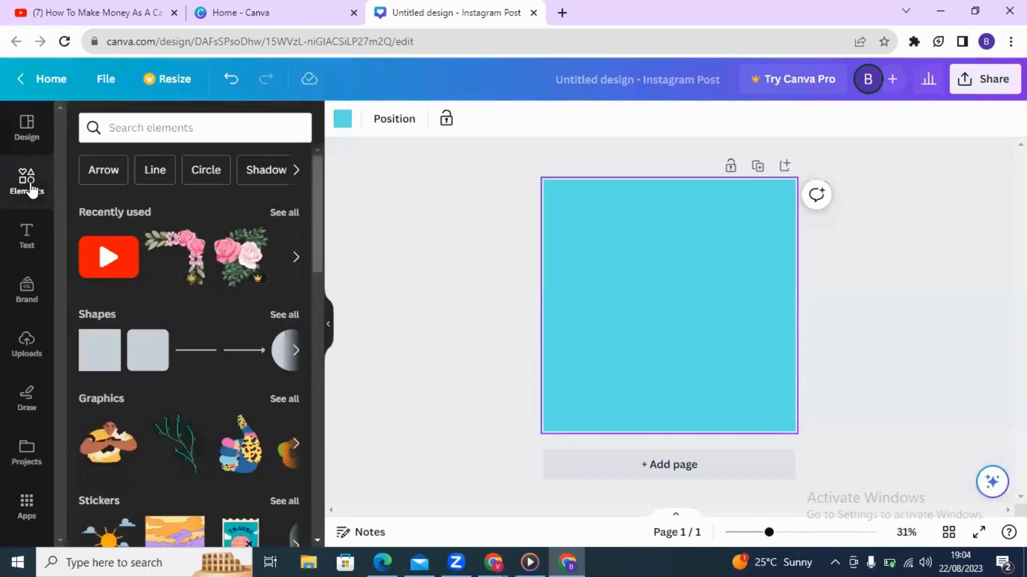
{"action": "scroll", "coordinate": [202, 195], "scroll_direction": "down", "scroll_amount": 3}
{"action": "scroll", "coordinate": [167, 320], "scroll_direction": "up", "scroll_amount": 3}
{"action": "left_click_drag", "start_coordinate": [153, 269], "coordinate": [651, 306]}
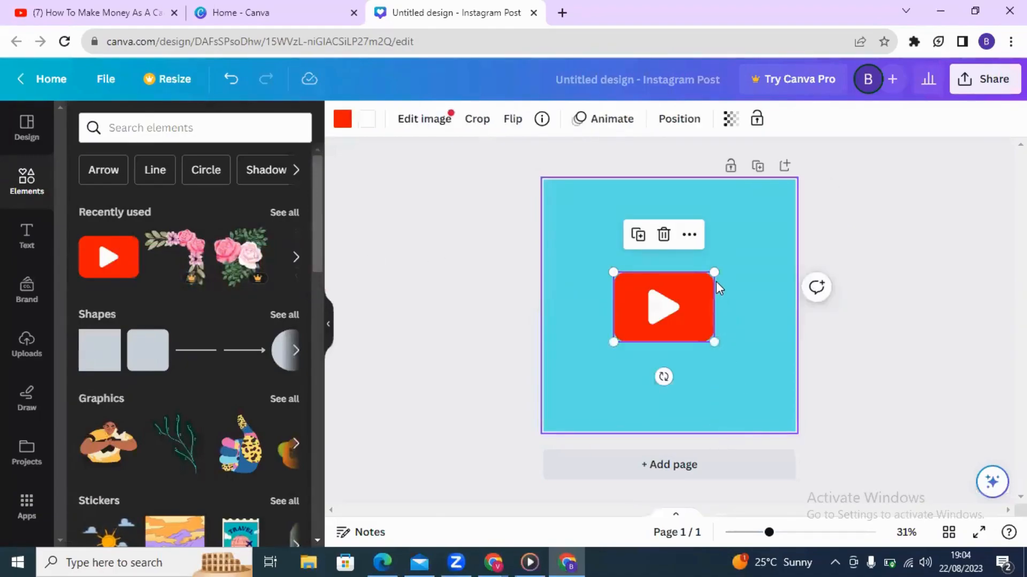
Enlarge the YouTube play button to fill most of the page's width and center it on the turquoise background
{"action": "left_click_drag", "start_coordinate": [713, 272], "coordinate": [761, 237]}
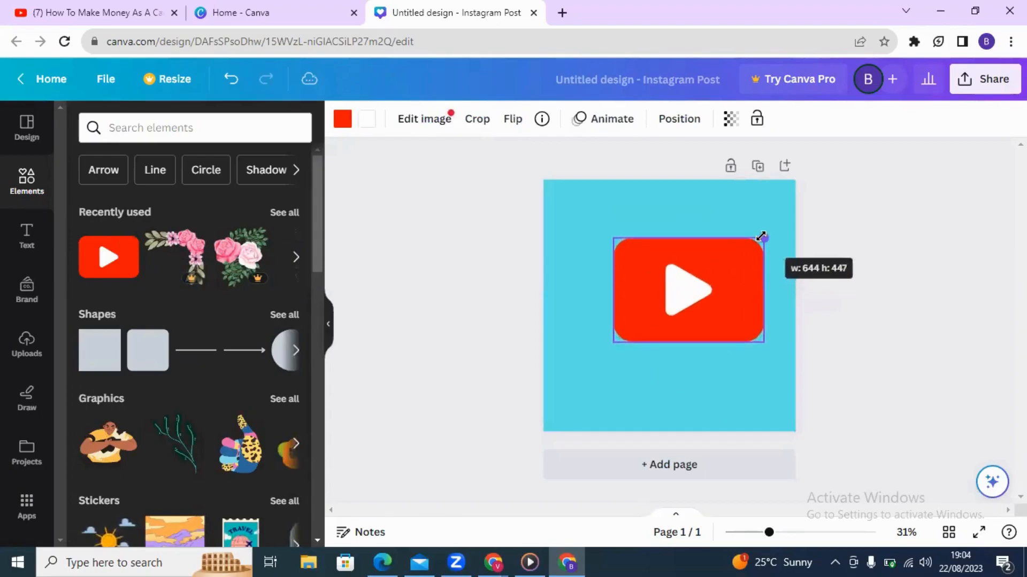
{"action": "left_click_drag", "start_coordinate": [613, 236], "coordinate": [575, 212]}
{"action": "left_click_drag", "start_coordinate": [575, 344], "coordinate": [554, 356]}
{"action": "left_click_drag", "start_coordinate": [655, 244], "coordinate": [640, 274]}
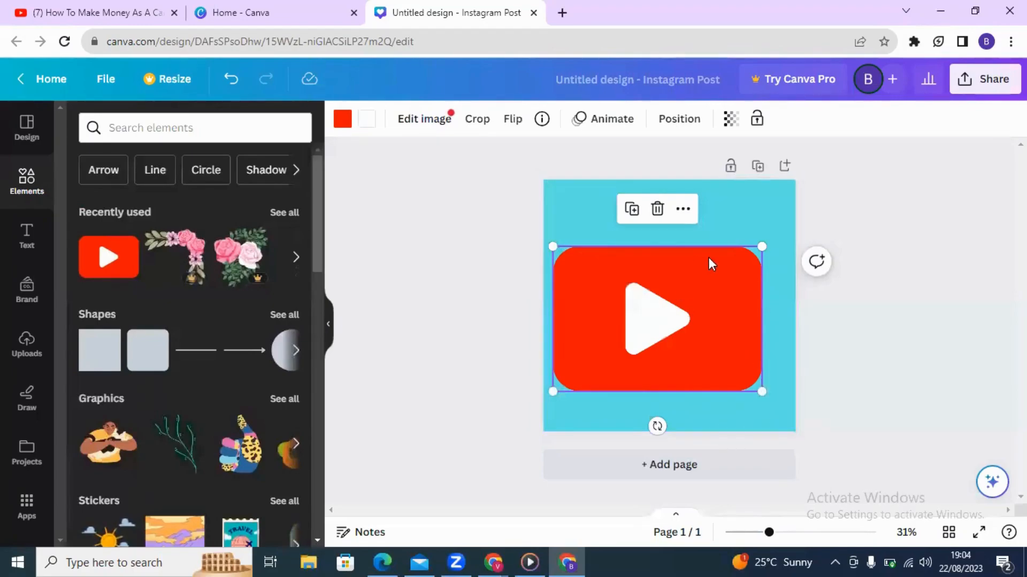
{"action": "mouse_move", "coordinate": [685, 270]}
{"action": "left_mouse_down"}
{"action": "mouse_move", "coordinate": [679, 259]}
{"action": "mouse_move", "coordinate": [695, 264]}
{"action": "left_mouse_up"}
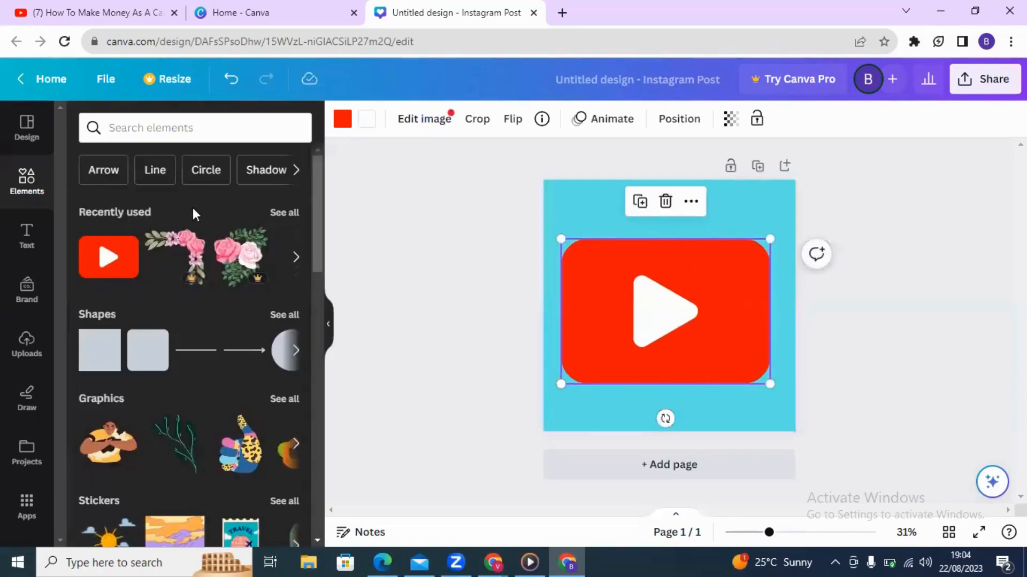
Add a text box below the play button and replace its placeholder text with "SUBSCRIBE"
{"action": "left_click", "coordinate": [46, 233]}
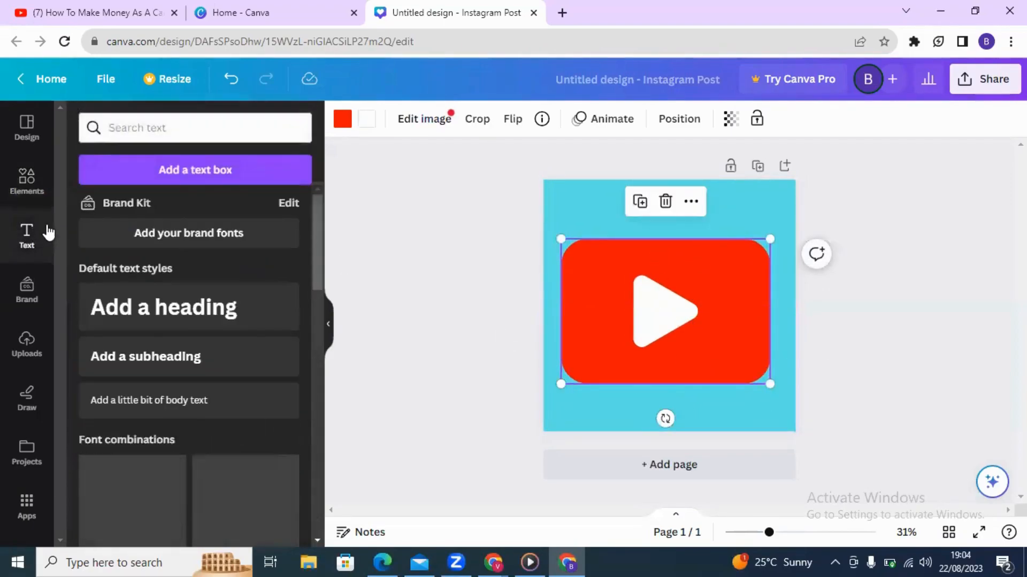
{"action": "left_click", "coordinate": [178, 175]}
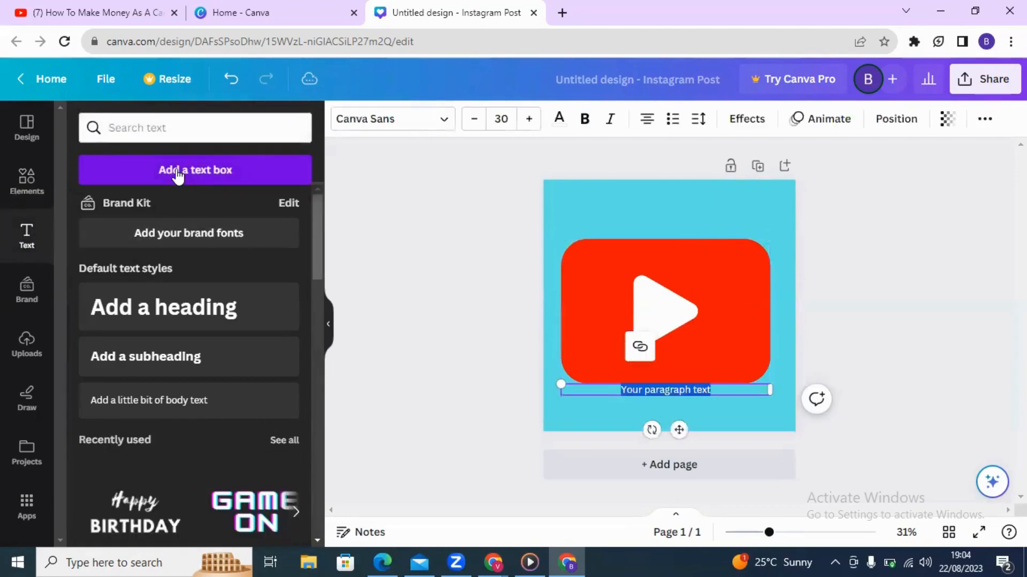
{"action": "left_click", "coordinate": [724, 389]}
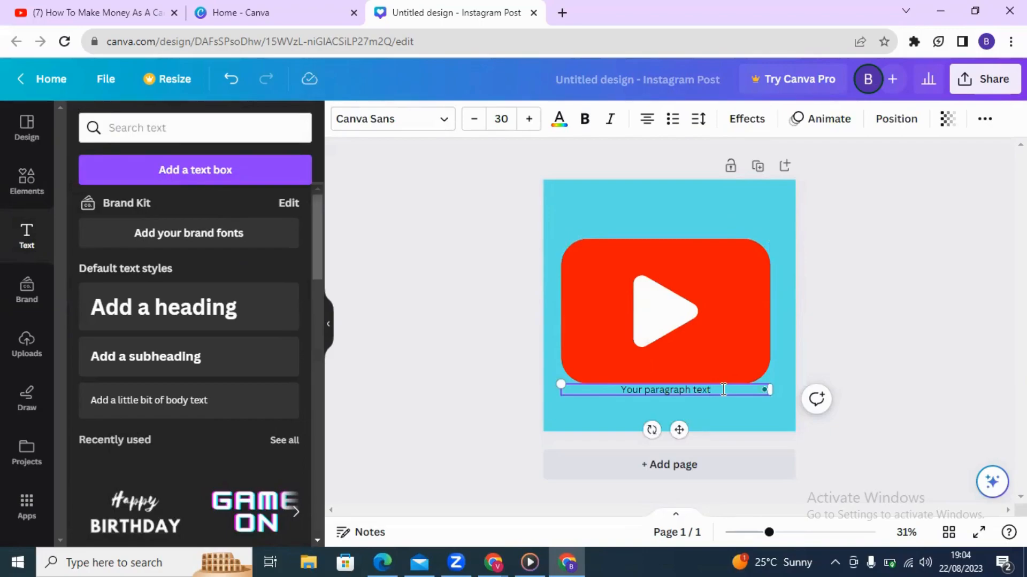
{"action": "type", "text": "\\"}
{"action": "key", "text": "BackSpace"}
{"action": "key", "text": "BackSpace"}
{"action": "key", "text": "BackSpace"}
{"action": "key", "text": "BackSpace"}
{"action": "key", "text": "BackSpace"}
{"action": "key", "text": "BackSpace"}
{"action": "key", "text": "BackSpace"}
{"action": "key", "text": "BackSpace"}
{"action": "key", "text": "BackSpace"}
{"action": "key", "text": "BackSpace"}
{"action": "key", "text": "BackSpace"}
{"action": "key", "text": "BackSpace"}
{"action": "key", "text": "BackSpace"}
{"action": "key", "text": "BackSpace"}
{"action": "key", "text": "BackSpace"}
{"action": "key", "text": "BackSpace"}
{"action": "key", "text": "BackSpace"}
{"action": "key", "text": "BackSpace"}
{"action": "key", "text": "BackSpace"}
{"action": "key", "text": "BackSpace"}
{"action": "type", "text": "SUBSCRIBE"}
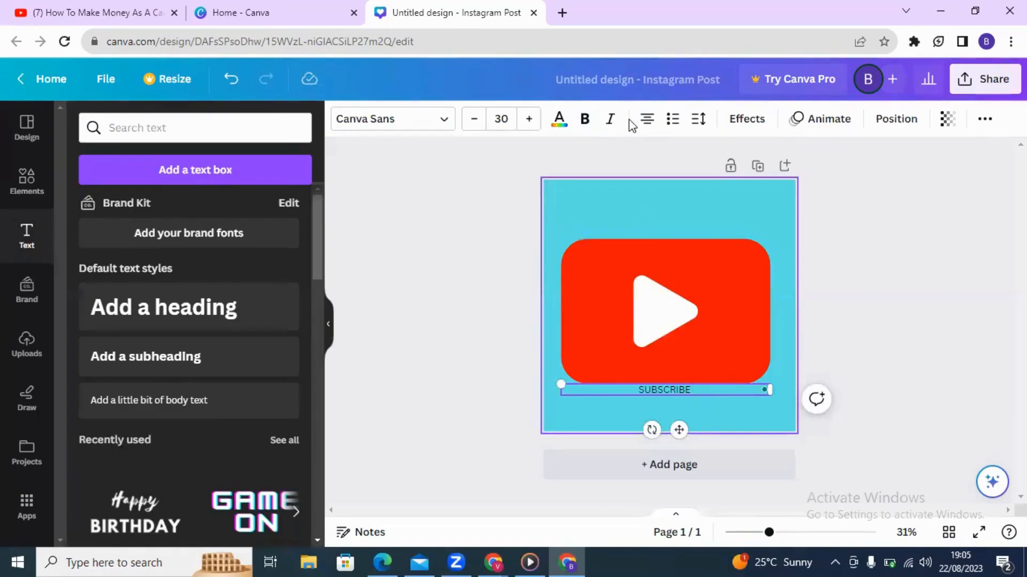
Increase the SUBSCRIBE text's font size to 51
{"action": "left_click", "coordinate": [529, 126]}
{"action": "left_click", "coordinate": [529, 126]}
{"action": "left_click", "coordinate": [529, 127]}
{"action": "left_click", "coordinate": [529, 126]}
{"action": "left_click", "coordinate": [529, 126]}
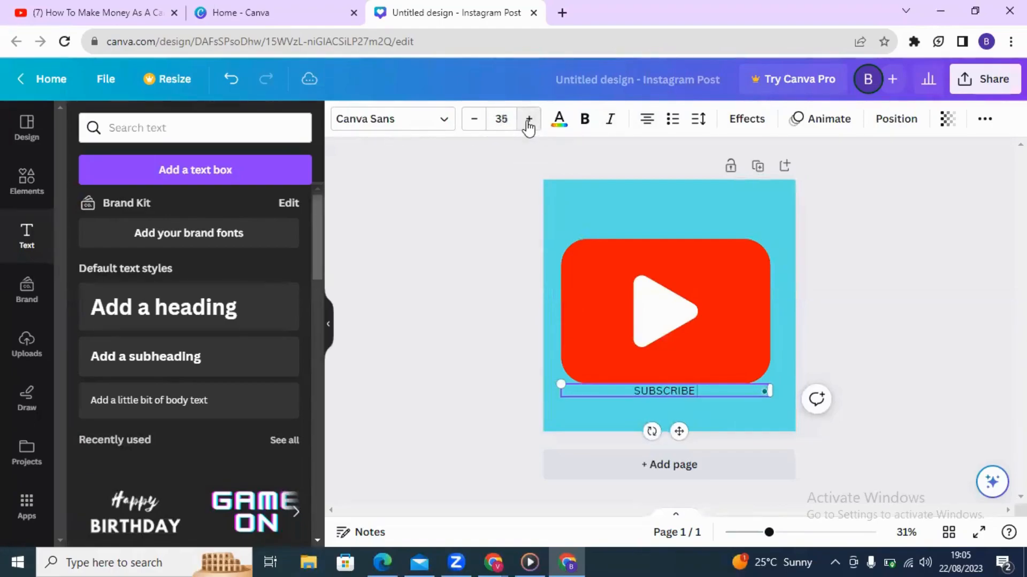
{"action": "left_click", "coordinate": [529, 126]}
{"action": "left_click", "coordinate": [529, 126]}
{"action": "left_click", "coordinate": [528, 127]}
{"action": "left_click", "coordinate": [529, 127]}
{"action": "left_click", "coordinate": [529, 126]}
{"action": "left_click", "coordinate": [529, 126]}
{"action": "left_click", "coordinate": [529, 126]}
{"action": "left_click", "coordinate": [529, 126]}
{"action": "left_click", "coordinate": [529, 126]}
{"action": "left_click", "coordinate": [528, 126]}
{"action": "left_click", "coordinate": [529, 127]}
{"action": "left_click", "coordinate": [529, 126]}
{"action": "left_click", "coordinate": [528, 127]}
{"action": "left_click", "coordinate": [529, 126]}
{"action": "left_click", "coordinate": [528, 126]}
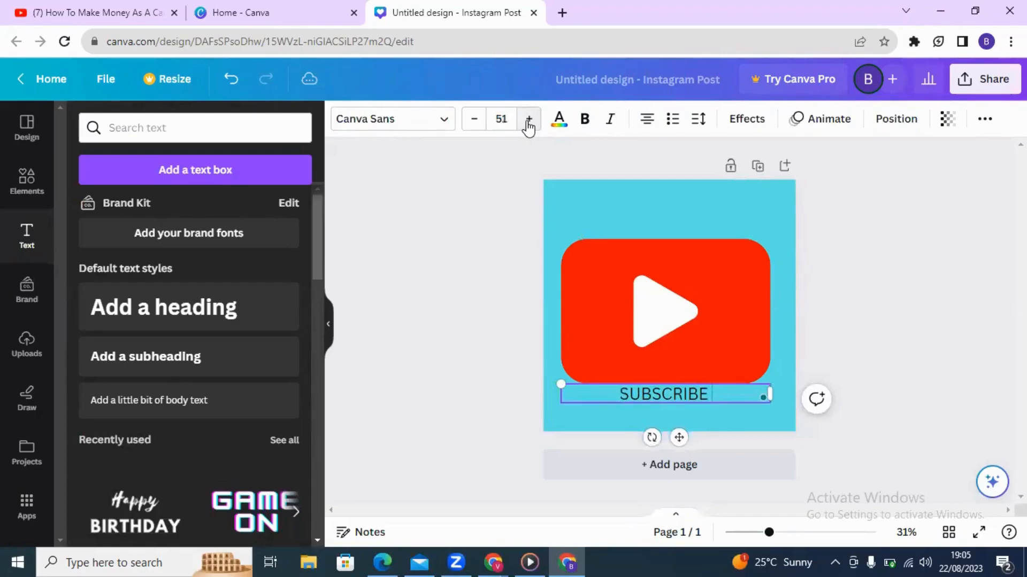
Change the SUBSCRIBE text's font to Anton from the recently used fonts
{"action": "left_click", "coordinate": [450, 126]}
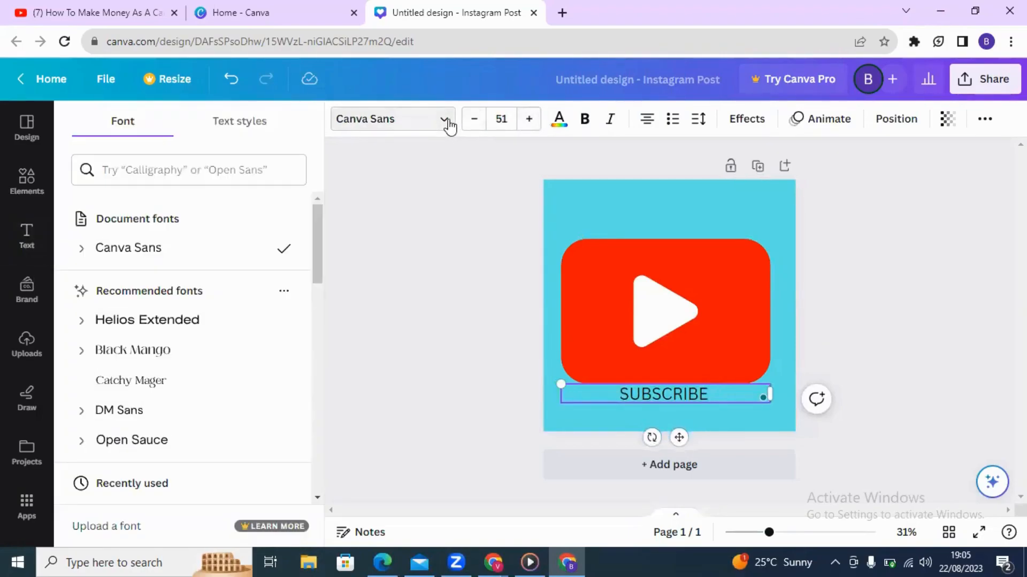
{"action": "scroll", "coordinate": [193, 396], "scroll_direction": "down", "scroll_amount": 3}
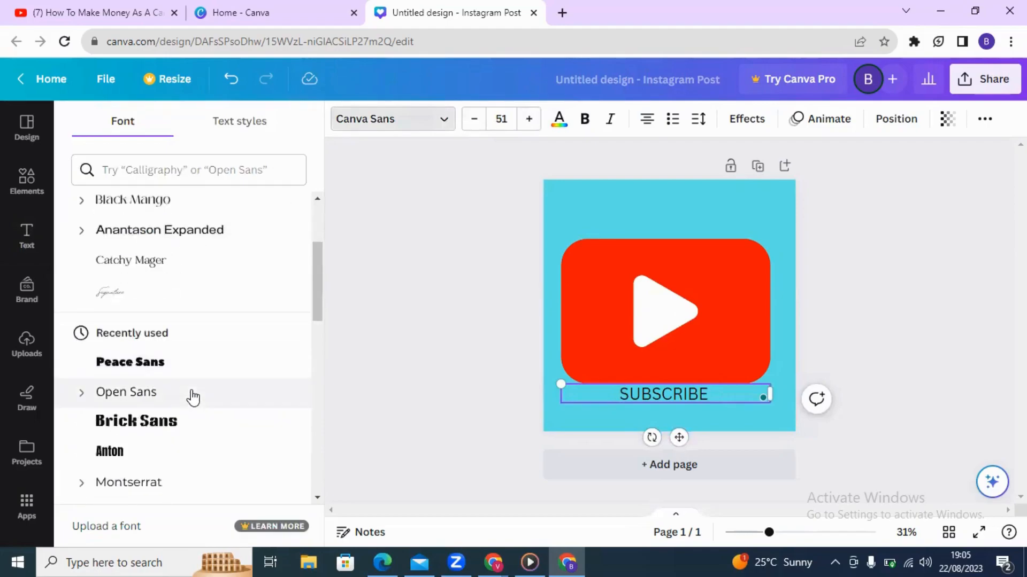
{"action": "left_click", "coordinate": [113, 453]}
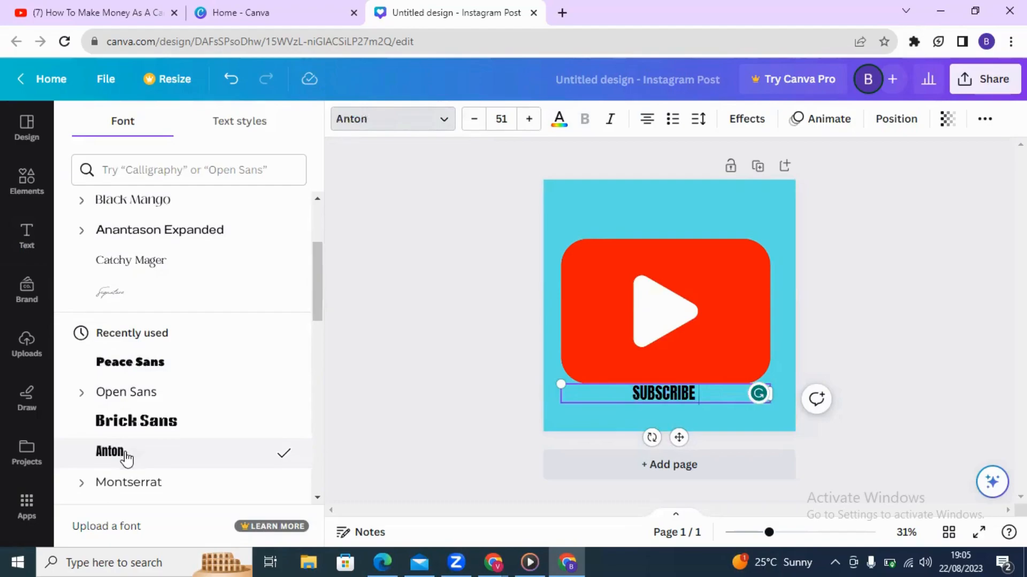
Enlarge the SUBSCRIBE text to font size 76
{"action": "left_click", "coordinate": [529, 118]}
{"action": "left_click", "coordinate": [530, 119]}
{"action": "left_click", "coordinate": [530, 118]}
{"action": "left_click", "coordinate": [530, 119]}
{"action": "left_click", "coordinate": [530, 118]}
{"action": "left_click", "coordinate": [530, 119]}
{"action": "left_click", "coordinate": [530, 119]}
{"action": "double_click", "coordinate": [530, 119]}
{"action": "double_click", "coordinate": [530, 119]}
{"action": "double_click", "coordinate": [530, 119]}
{"action": "double_click", "coordinate": [530, 119]}
{"action": "double_click", "coordinate": [530, 118]}
{"action": "left_click", "coordinate": [530, 118]}
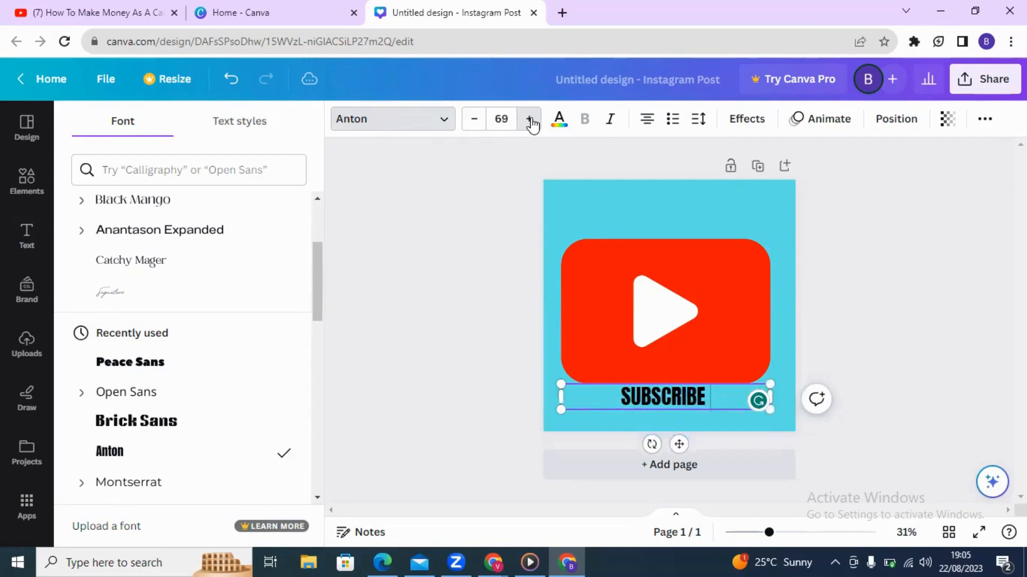
{"action": "double_click", "coordinate": [530, 119]}
{"action": "double_click", "coordinate": [530, 119]}
{"action": "double_click", "coordinate": [529, 119]}
{"action": "left_click", "coordinate": [530, 119]}
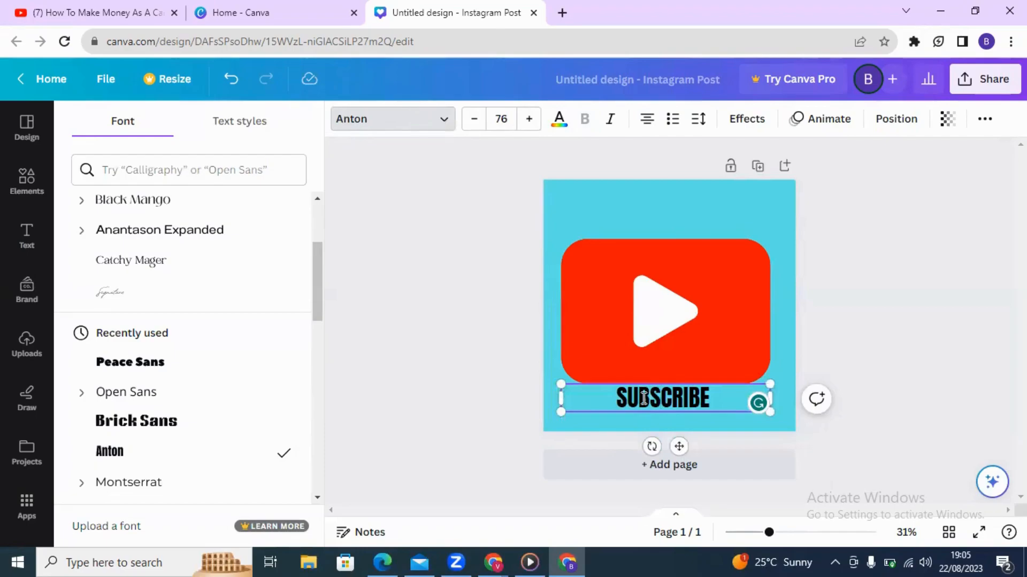
Move the SUBSCRIBE text up onto the red play button, centered just below the white triangle
{"action": "left_click", "coordinate": [734, 388]}
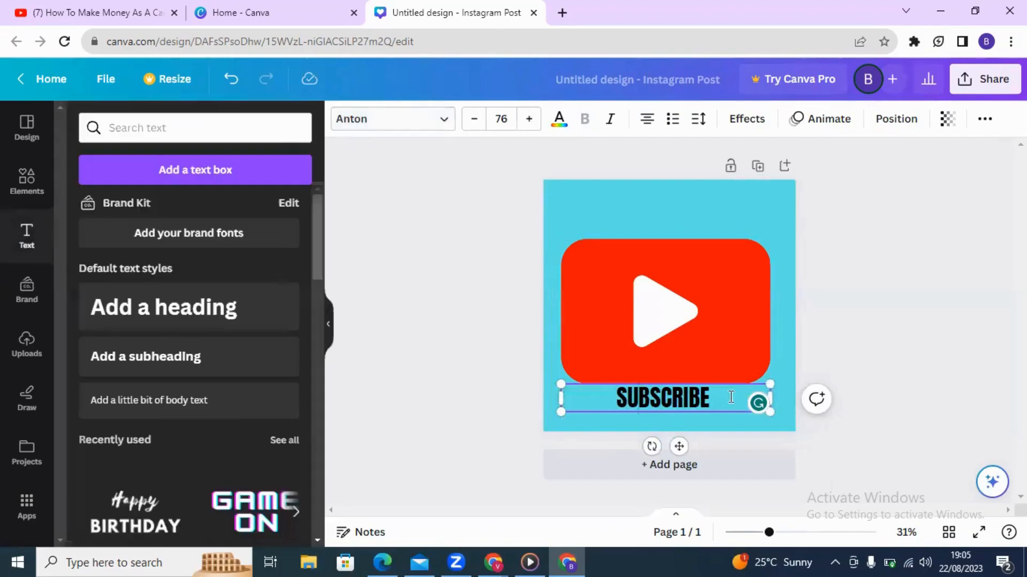
{"action": "left_click", "coordinate": [633, 222]}
{"action": "left_click_drag", "start_coordinate": [673, 405], "coordinate": [676, 369]}
{"action": "left_click", "coordinate": [728, 268]}
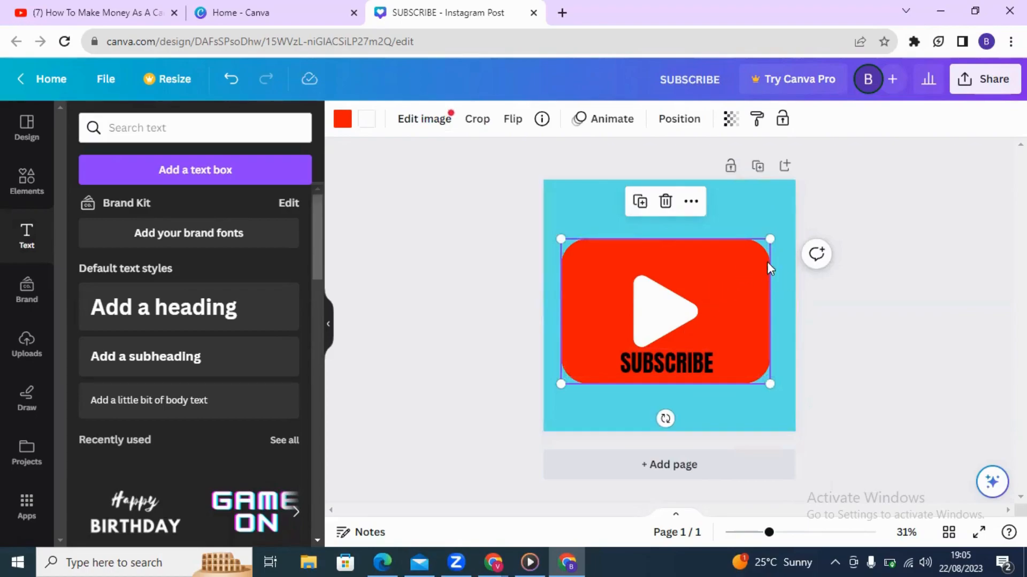
{"action": "left_click", "coordinate": [774, 220]}
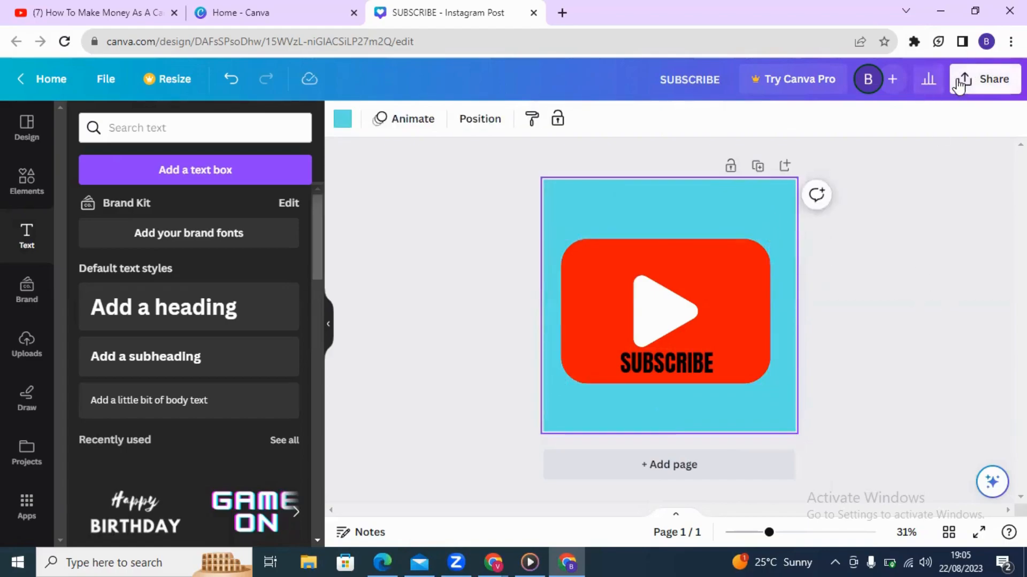
{"action": "left_click", "coordinate": [959, 86]}
{"action": "scroll", "coordinate": [822, 355], "scroll_direction": "down", "scroll_amount": 2}
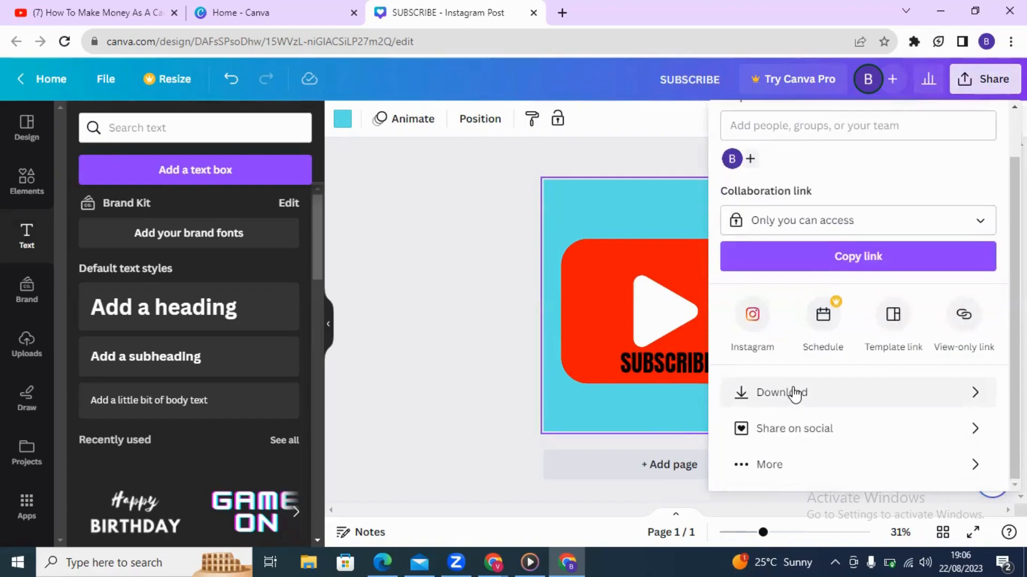
{"action": "left_click", "coordinate": [607, 245]}
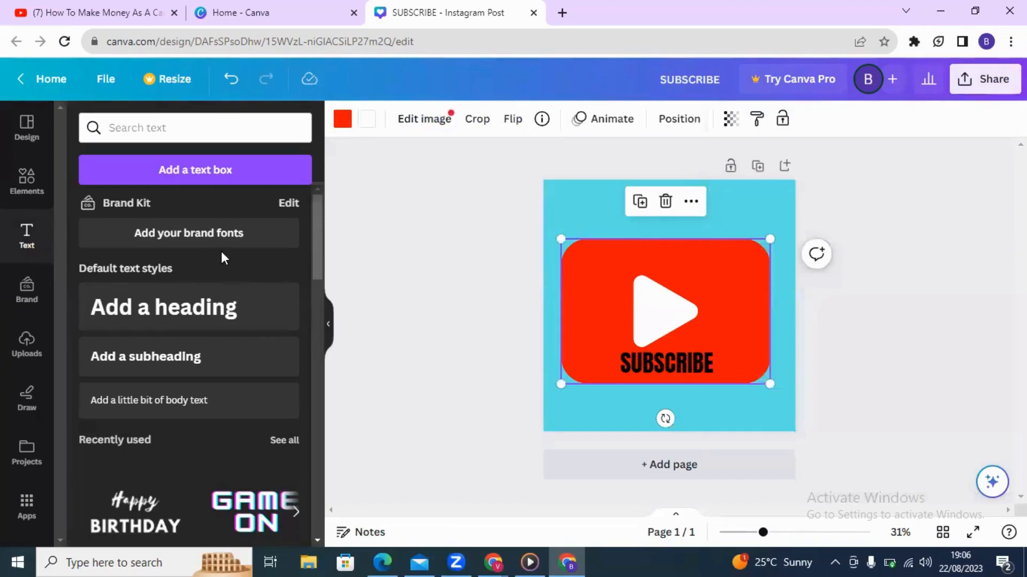
Add a second text box in Anton size 76 and move it to the upper edge of the play button
{"action": "left_click", "coordinate": [270, 181]}
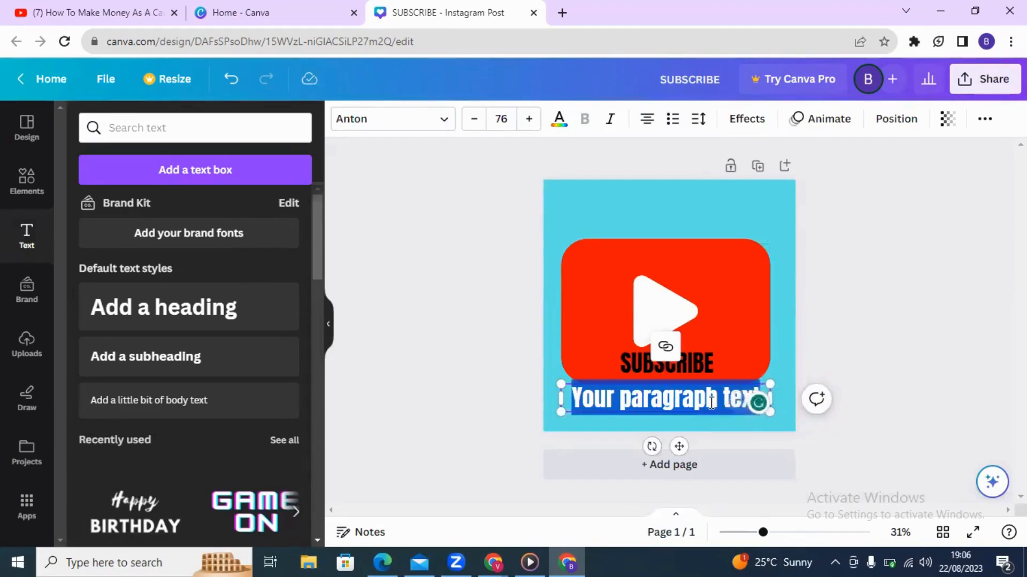
{"action": "left_click", "coordinate": [744, 400]}
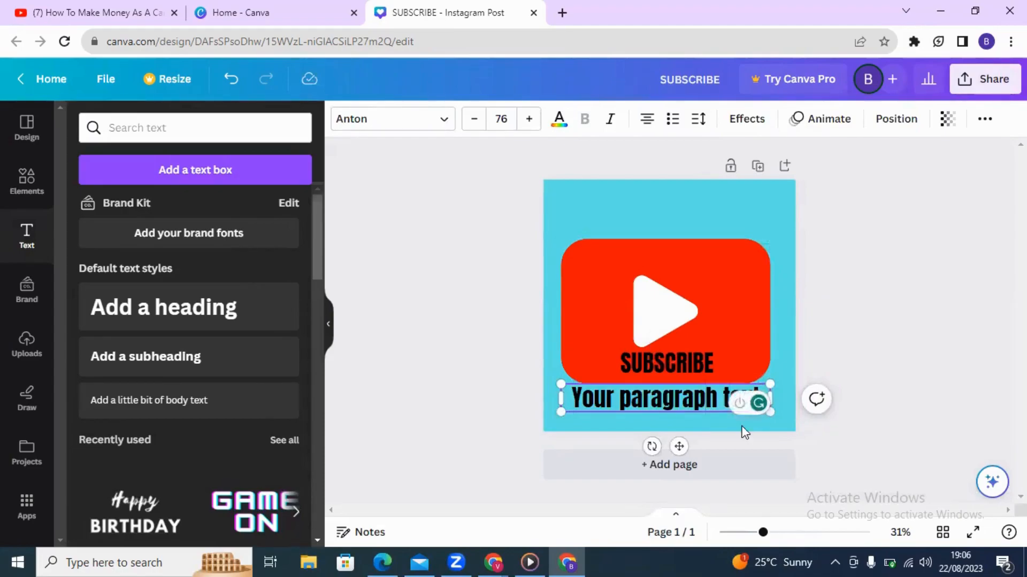
{"action": "left_click_drag", "start_coordinate": [697, 402], "coordinate": [679, 259]}
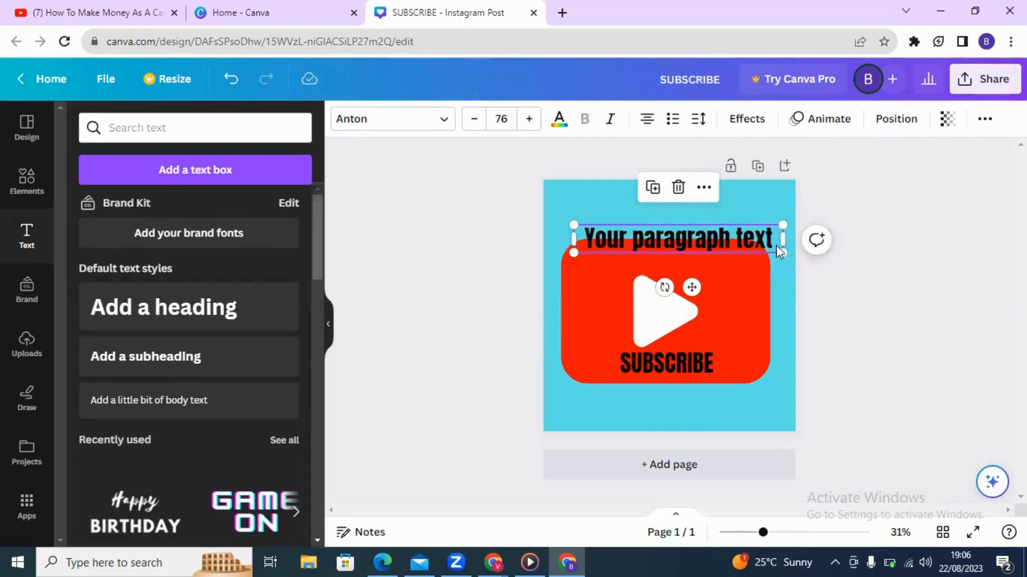
Replace the second text box's placeholder text with "Hand's on how to"
{"action": "double_click", "coordinate": [770, 239]}
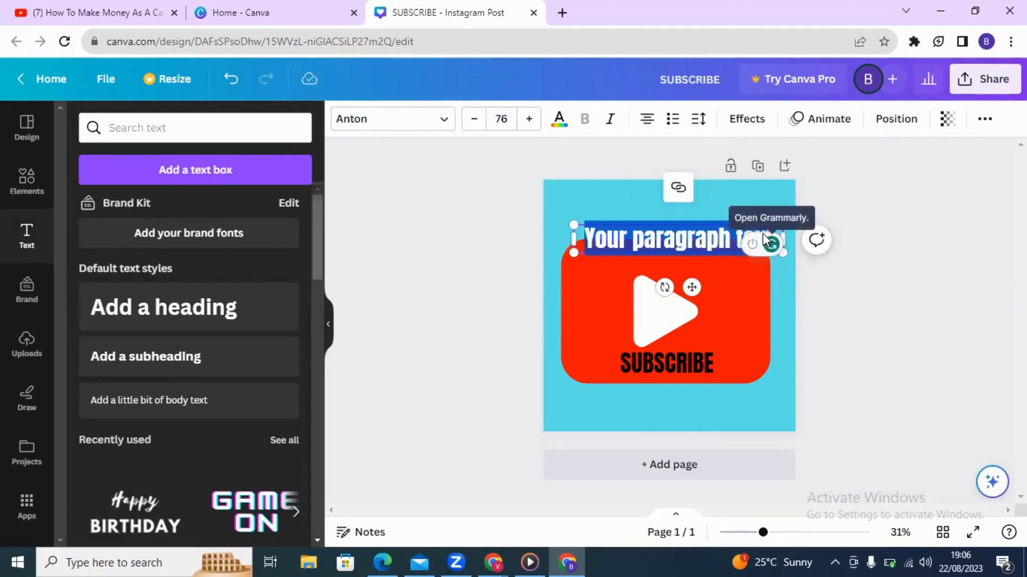
{"action": "key", "text": "BackSpace"}
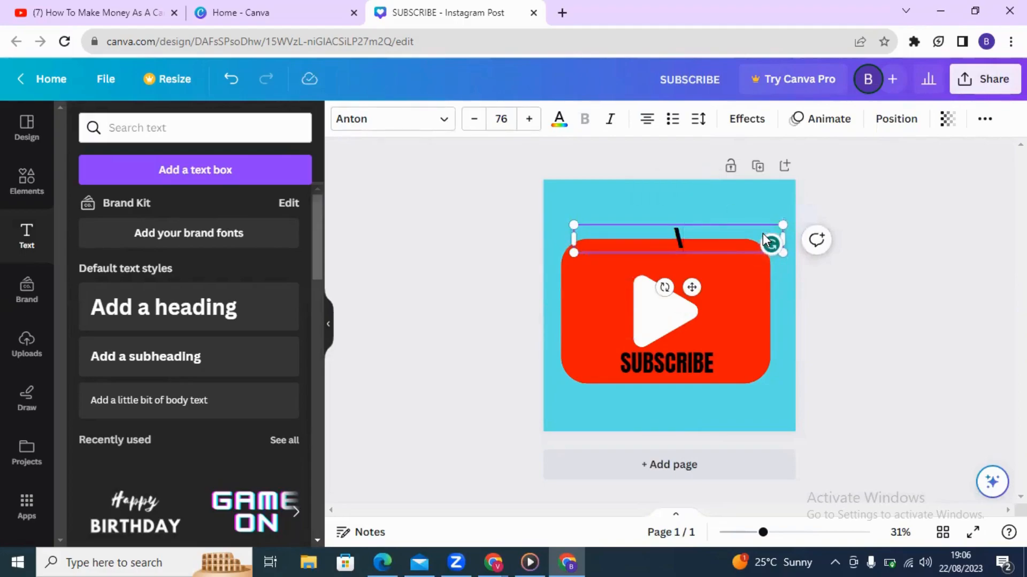
{"action": "type", "text": "Hands"}
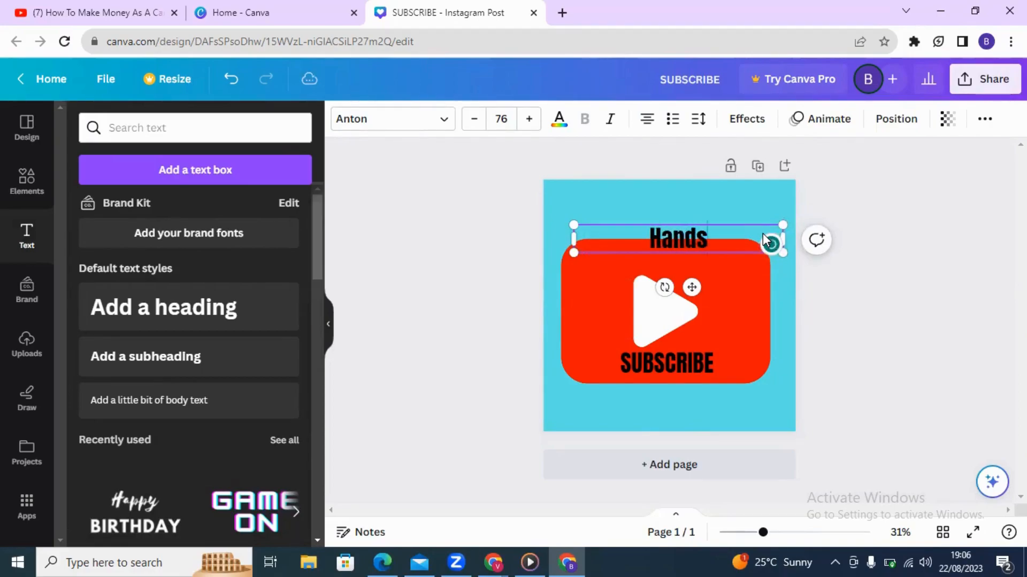
{"action": "key", "text": "BackSpace"}
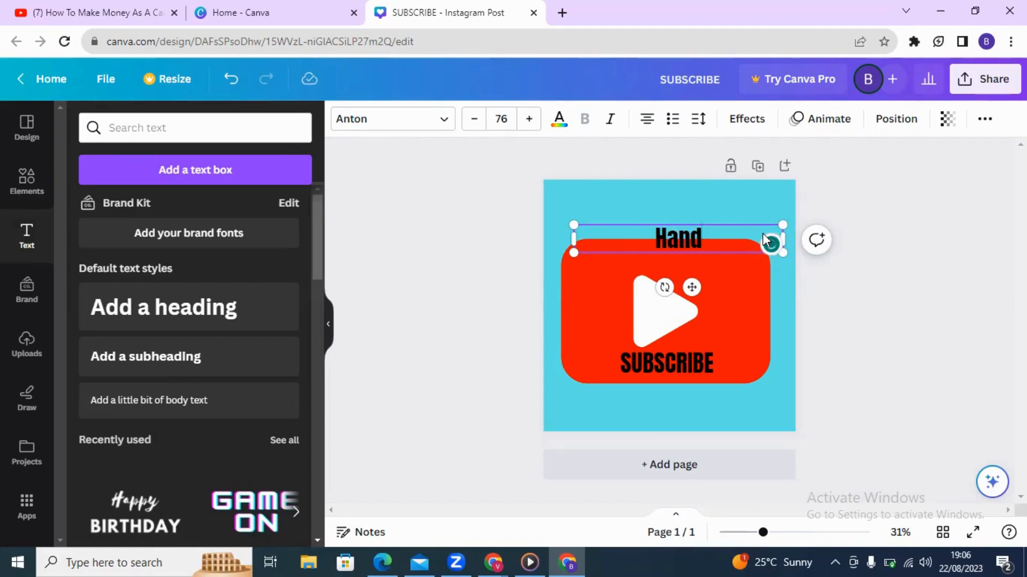
{"action": "type", "text": "'s"}
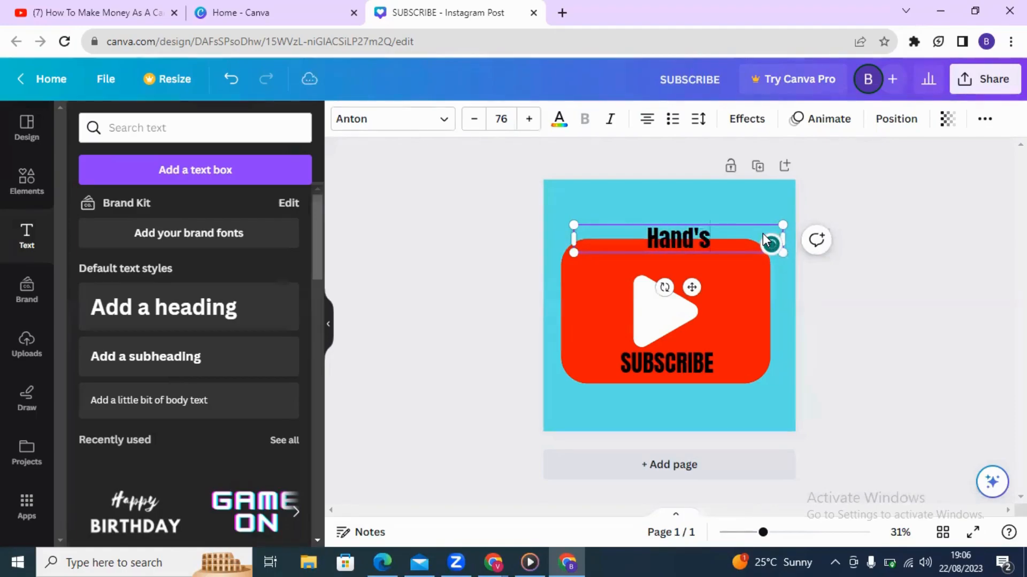
{"action": "type", "text": " on how to"}
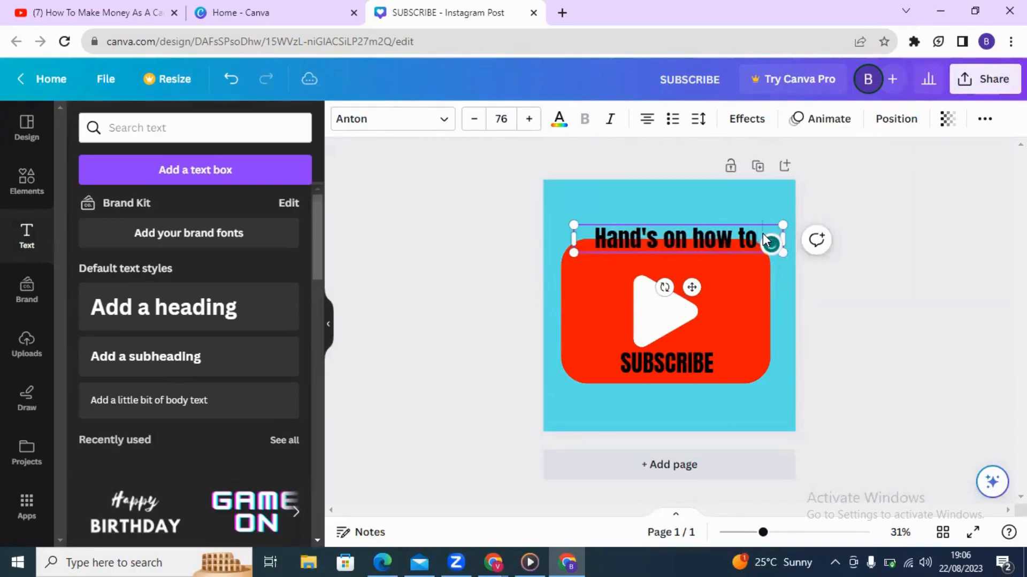
Reposition the "Hand's on how to" text so it sits just above the red play button
{"action": "left_click", "coordinate": [684, 214]}
{"action": "left_click_drag", "start_coordinate": [695, 240], "coordinate": [676, 226]}
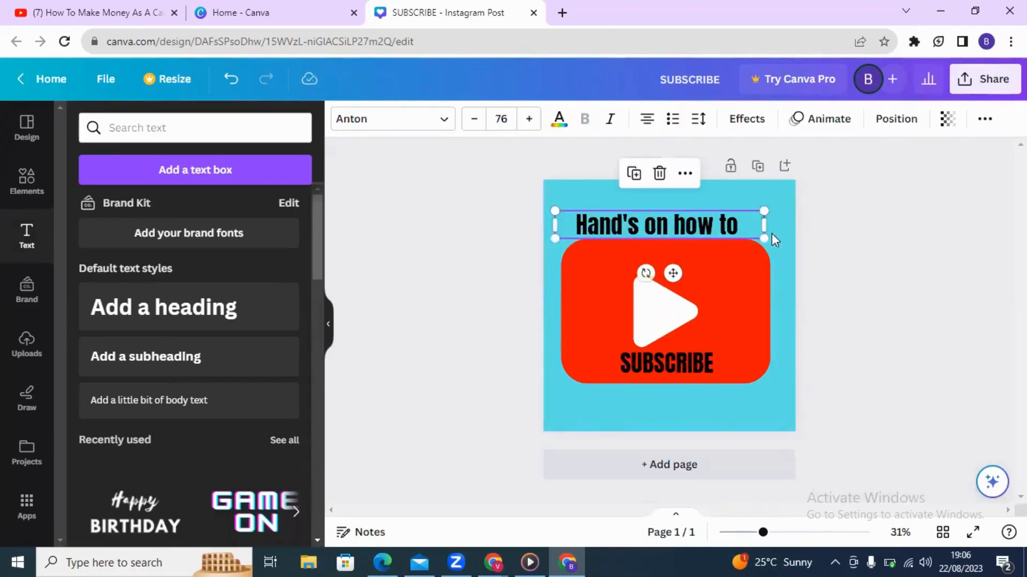
{"action": "left_click", "coordinate": [787, 321]}
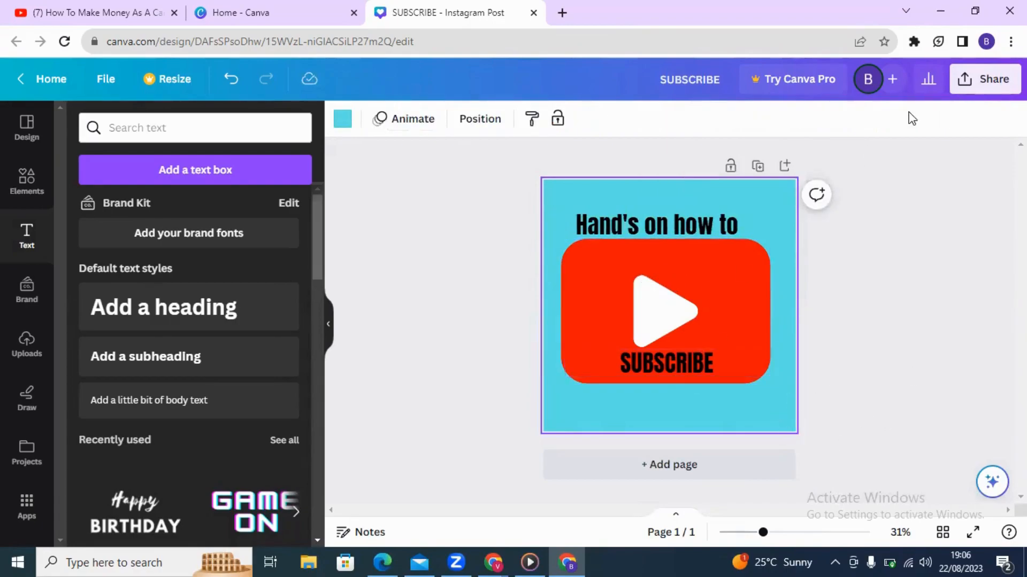
Download the finished watermark design as a PNG at 1,080 × 1,080 px
{"action": "left_click", "coordinate": [968, 85]}
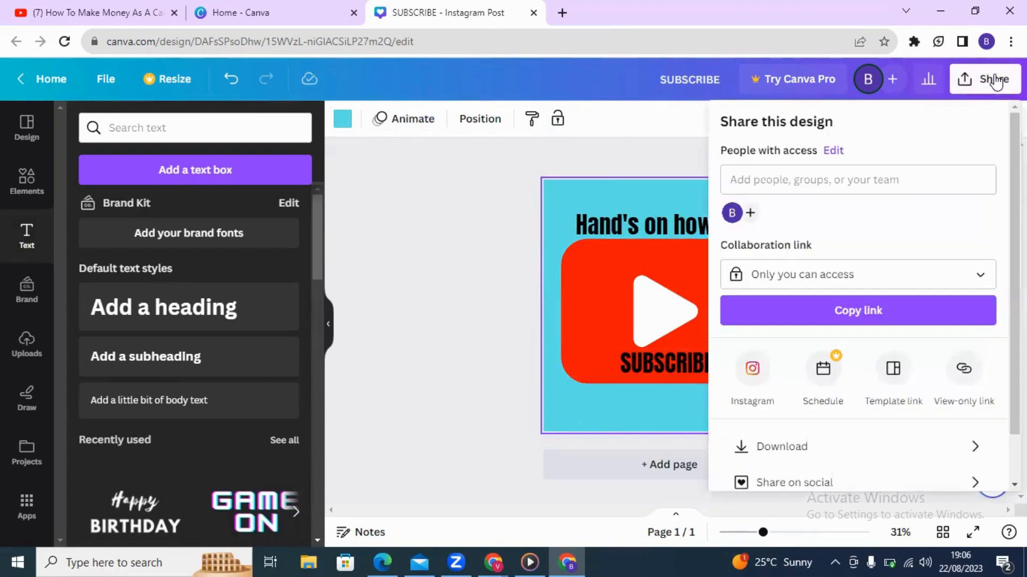
{"action": "scroll", "coordinate": [858, 342], "scroll_direction": "down", "scroll_amount": 1}
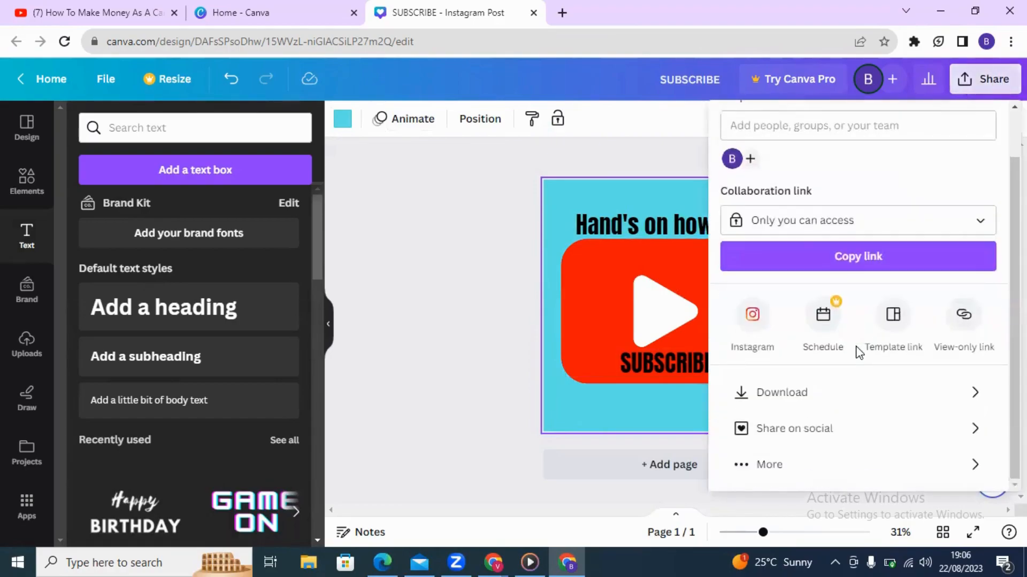
{"action": "left_click", "coordinate": [954, 393]}
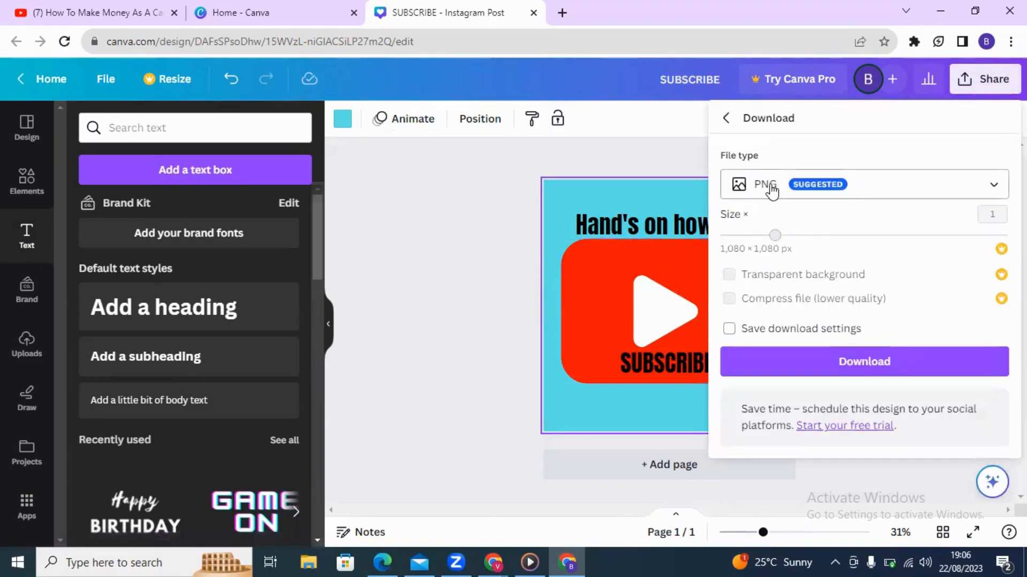
{"action": "left_click", "coordinate": [862, 365]}
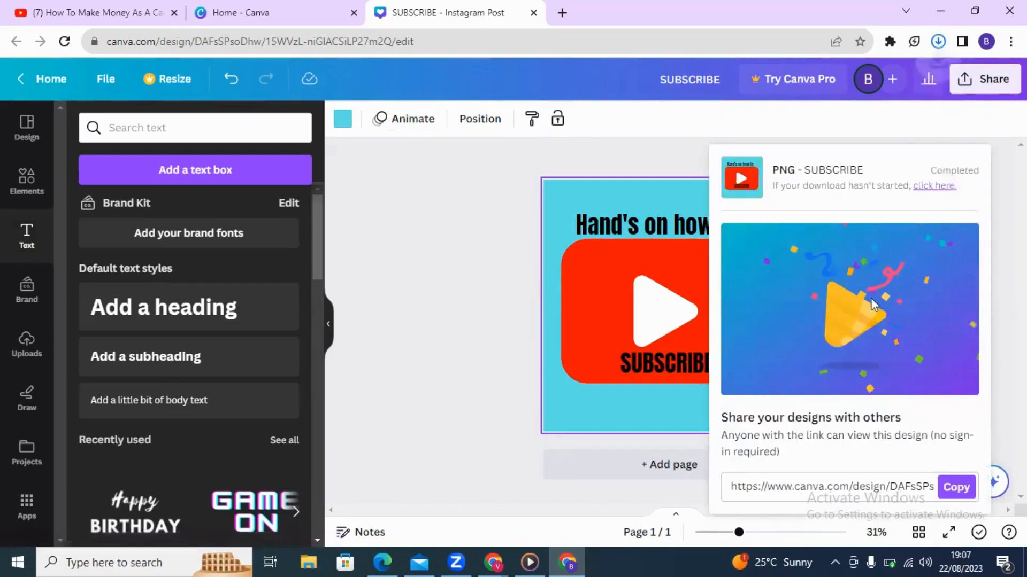
{"action": "left_click", "coordinate": [467, 277]}
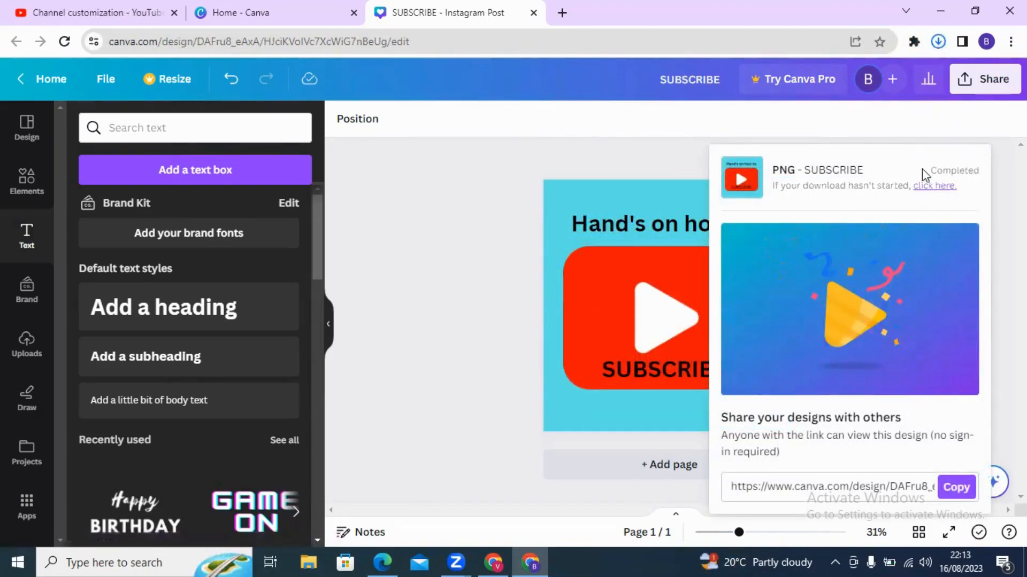
Download the SUBSCRIBE PNG once more and return to the YouTube Studio channel branding page
{"action": "left_click", "coordinate": [930, 187]}
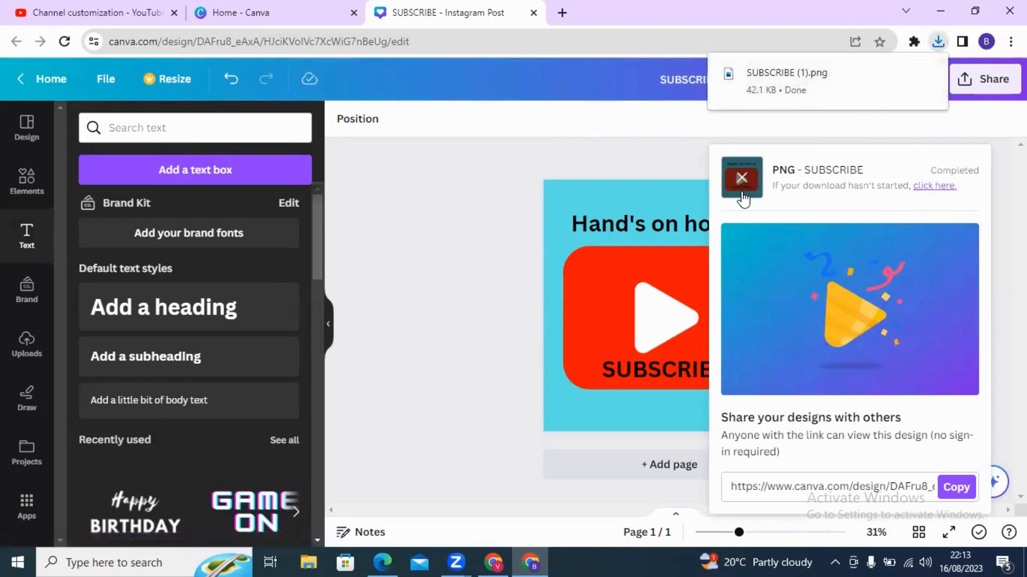
{"action": "left_click", "coordinate": [448, 182]}
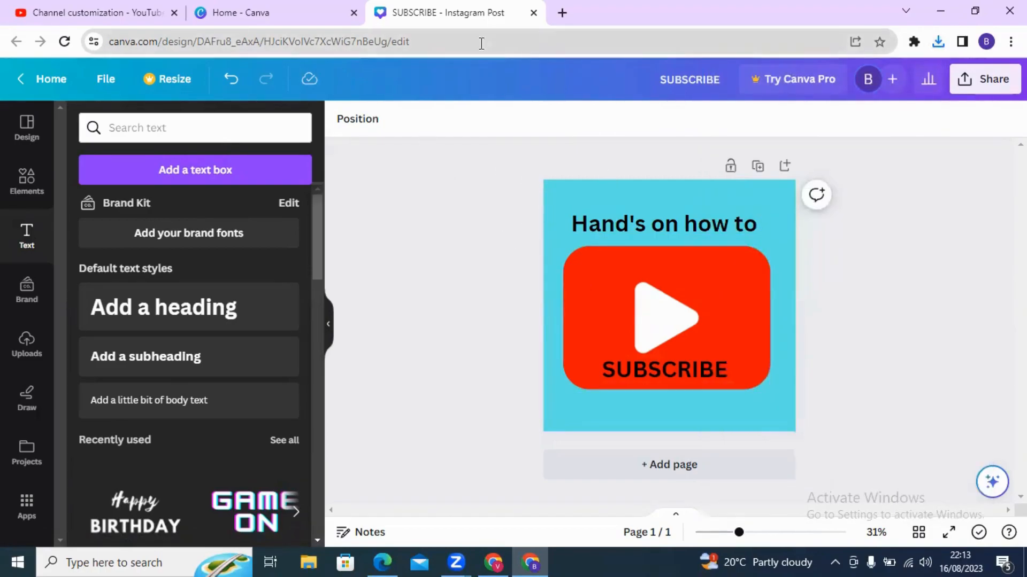
{"action": "left_click", "coordinate": [101, 12]}
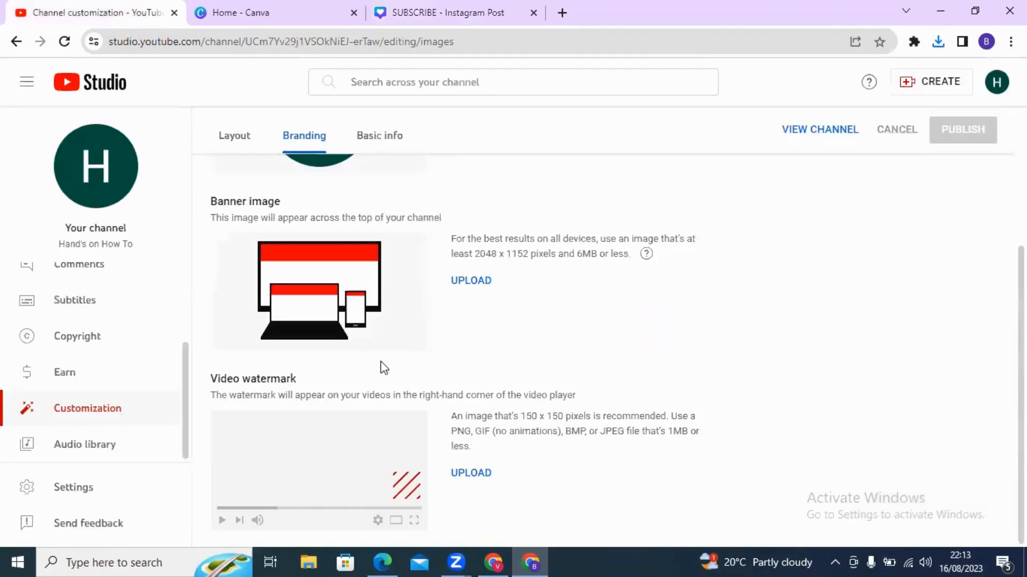
Upload SUBSCRIBE.png from Downloads as the channel's video watermark and accept the default crop
{"action": "left_click", "coordinate": [469, 473]}
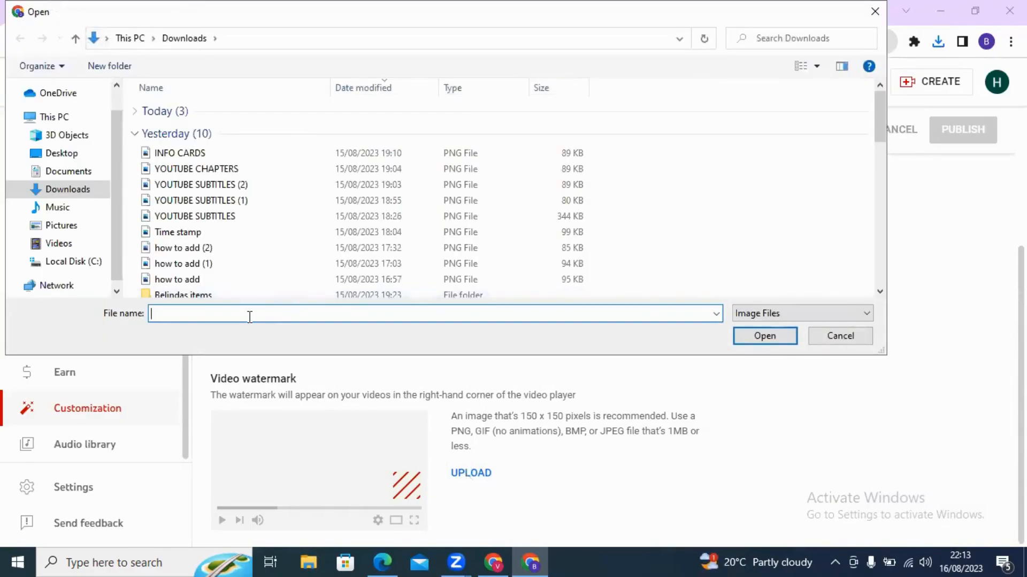
{"action": "type", "text": "subscri"}
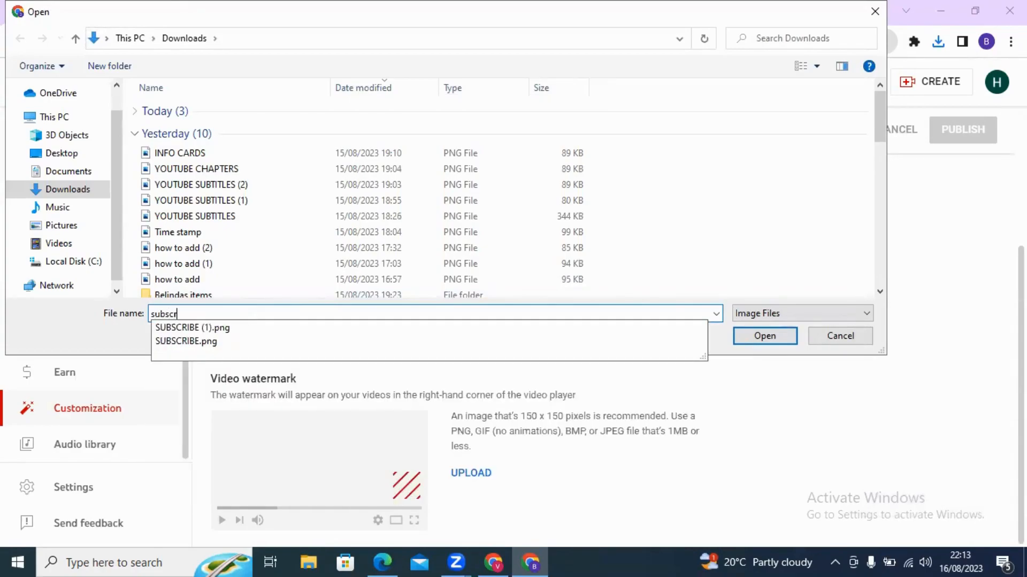
{"action": "left_click", "coordinate": [195, 342]}
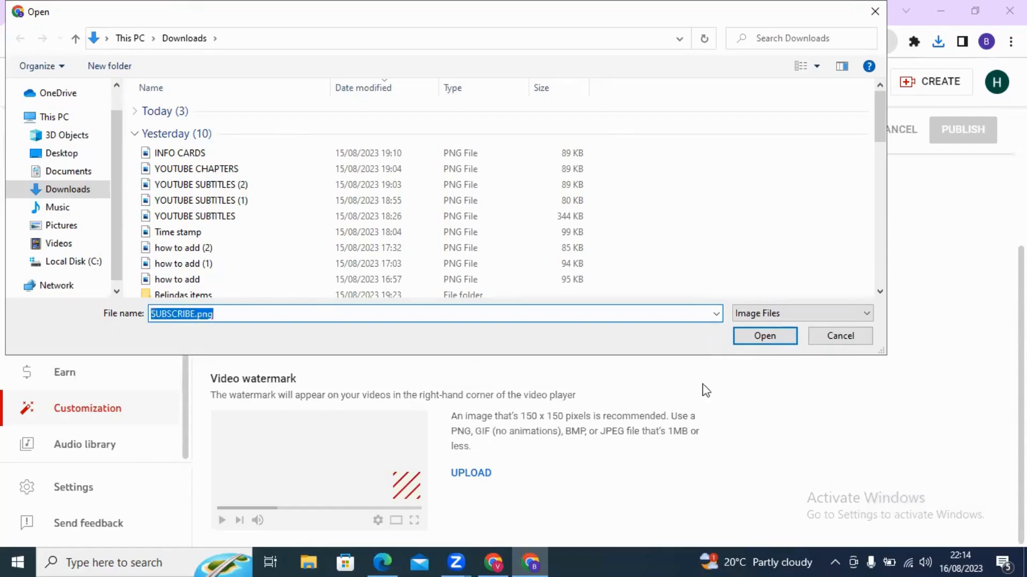
{"action": "left_click", "coordinate": [765, 336]}
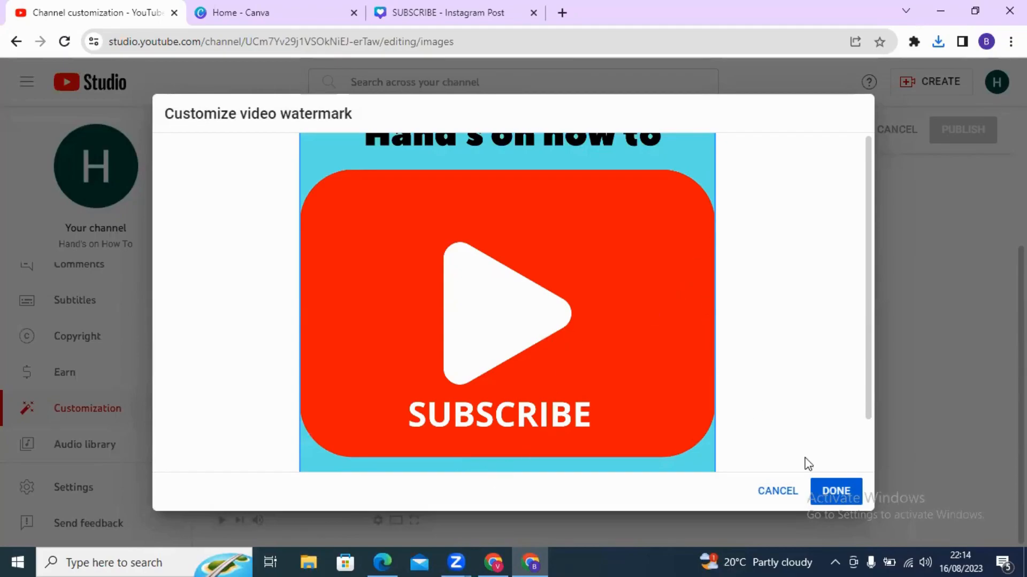
{"action": "left_click", "coordinate": [840, 498]}
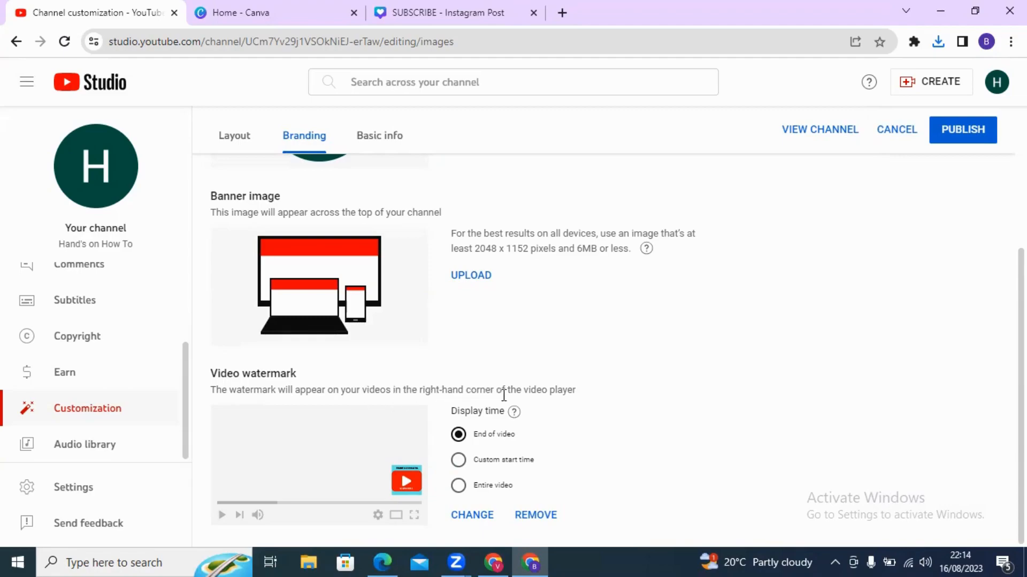
Set the watermark's display time to Entire video, after trying Custom start time, and publish the branding changes
{"action": "left_click", "coordinate": [458, 460]}
{"action": "scroll", "coordinate": [520, 484], "scroll_direction": "down", "scroll_amount": 1}
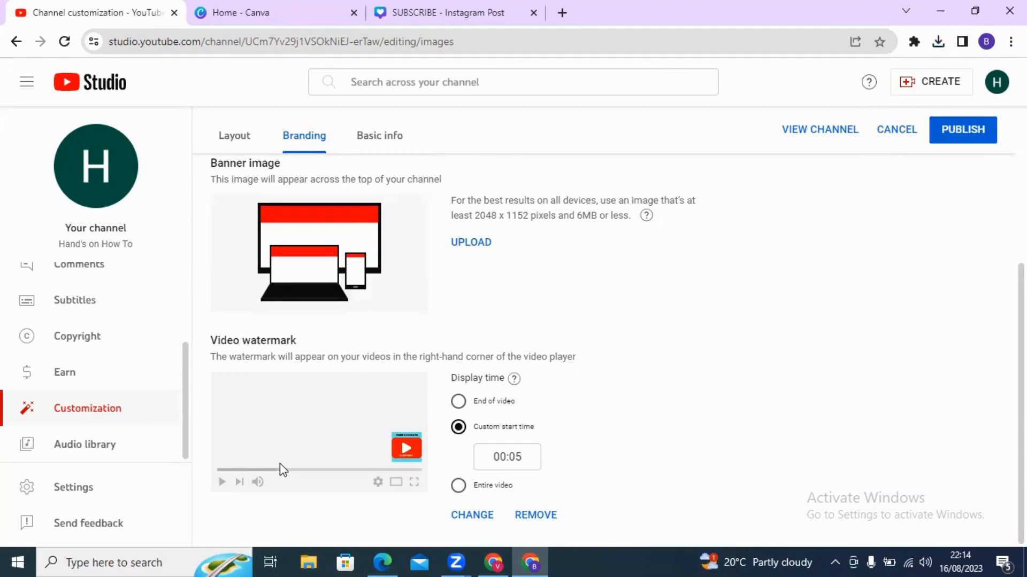
{"action": "left_click", "coordinate": [458, 486]}
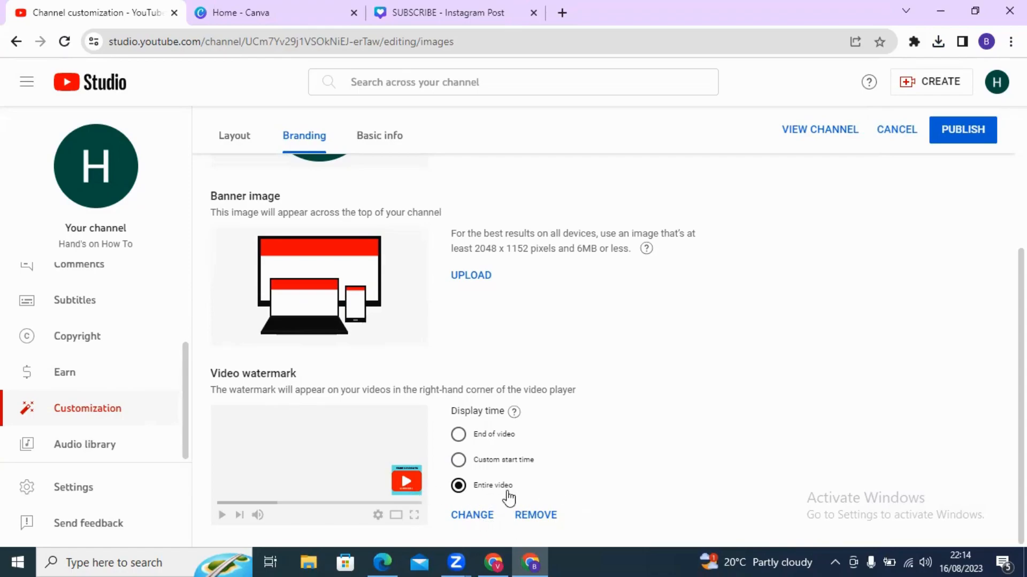
{"action": "left_click", "coordinate": [961, 137]}
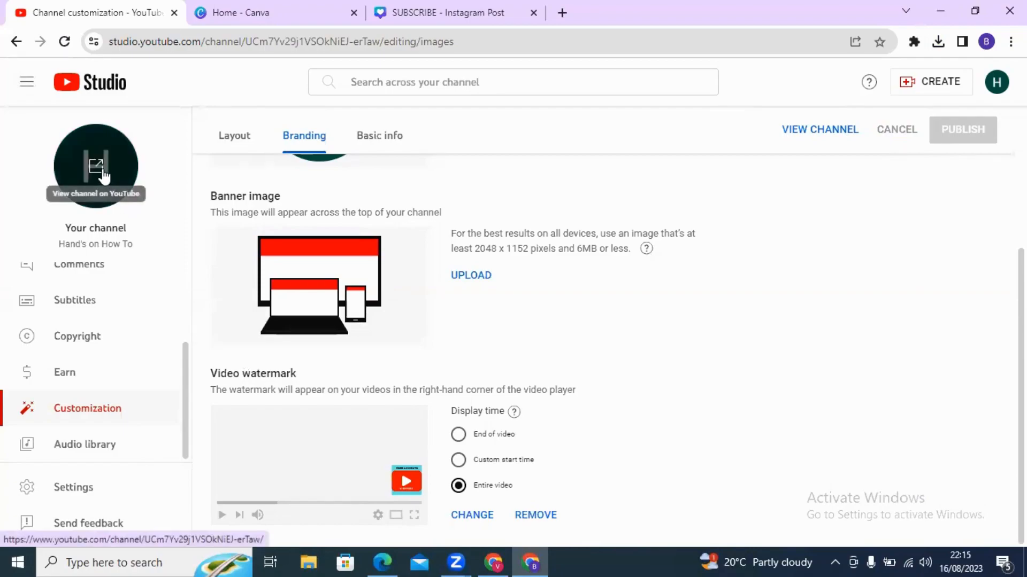
View the channel, play "How To Upload Videos On Youtube | Step by Step" to check the watermark's subscribe pop-up, and pause the video
{"action": "scroll", "coordinate": [102, 365], "scroll_direction": "up", "scroll_amount": 3}
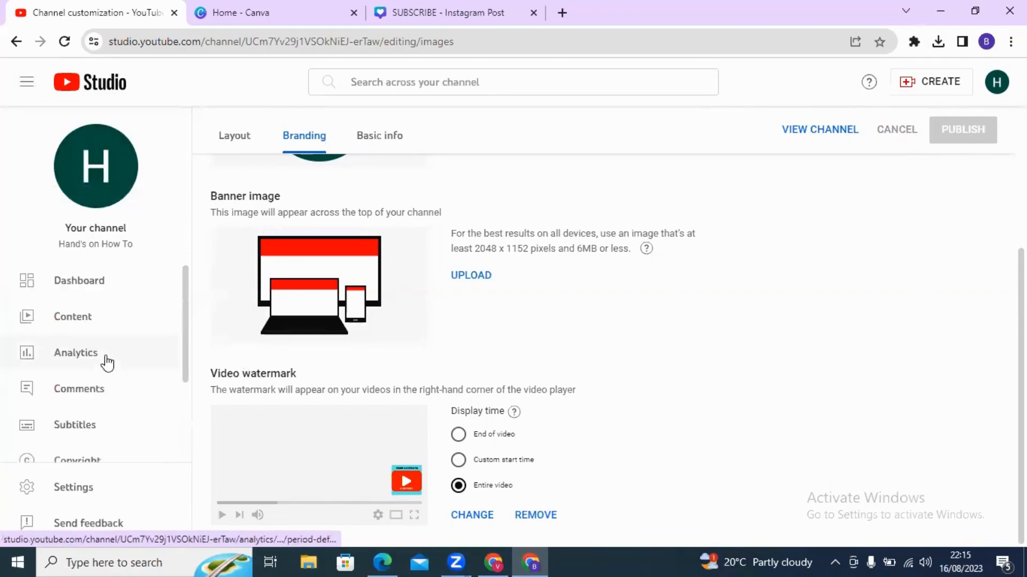
{"action": "left_click", "coordinate": [802, 134]}
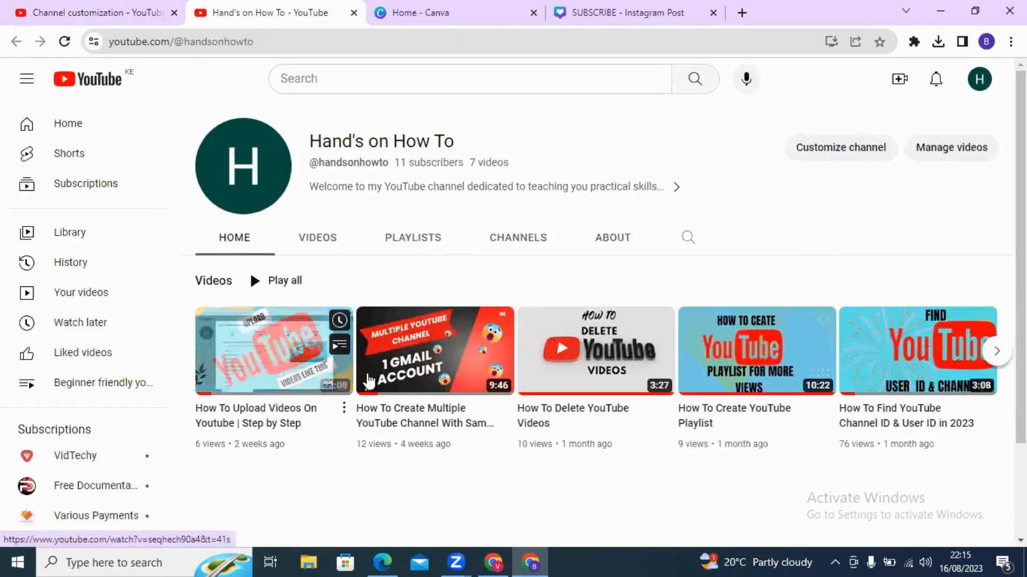
{"action": "left_click", "coordinate": [276, 359]}
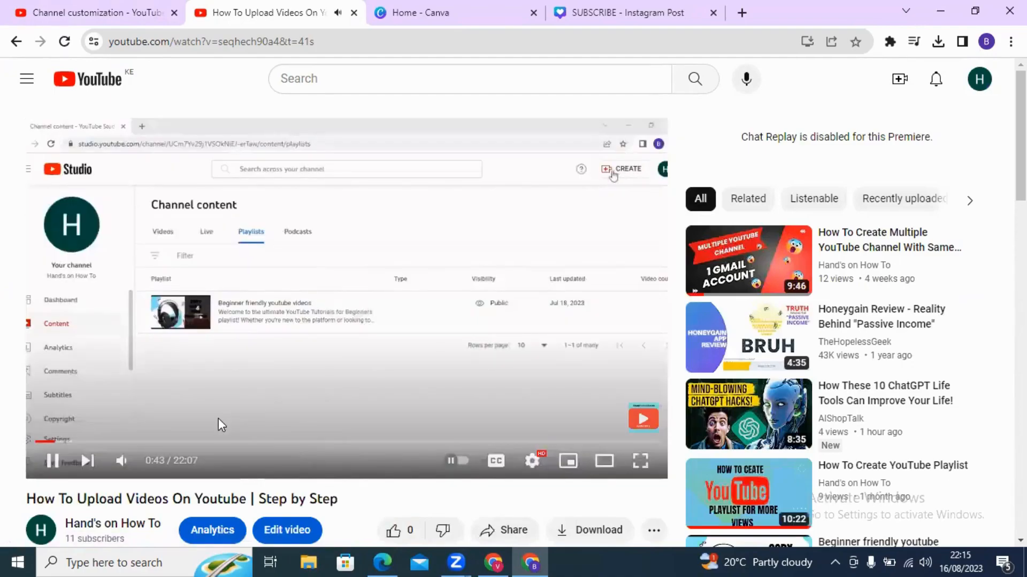
{"action": "mouse_move", "coordinate": [645, 422]}
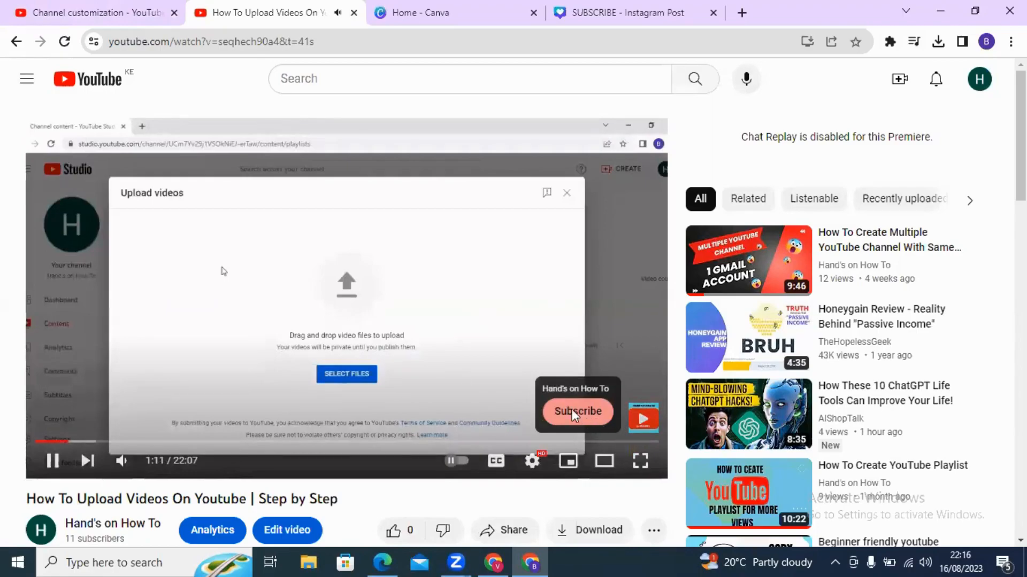
{"action": "left_click", "coordinate": [351, 345]}
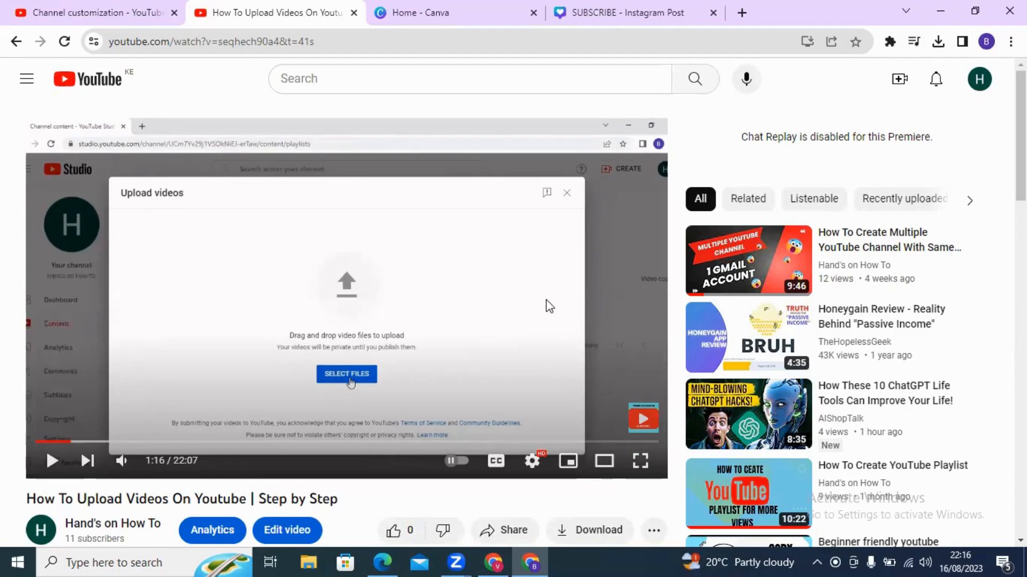
{"action": "scroll", "coordinate": [549, 307], "scroll_direction": "down", "scroll_amount": 4}
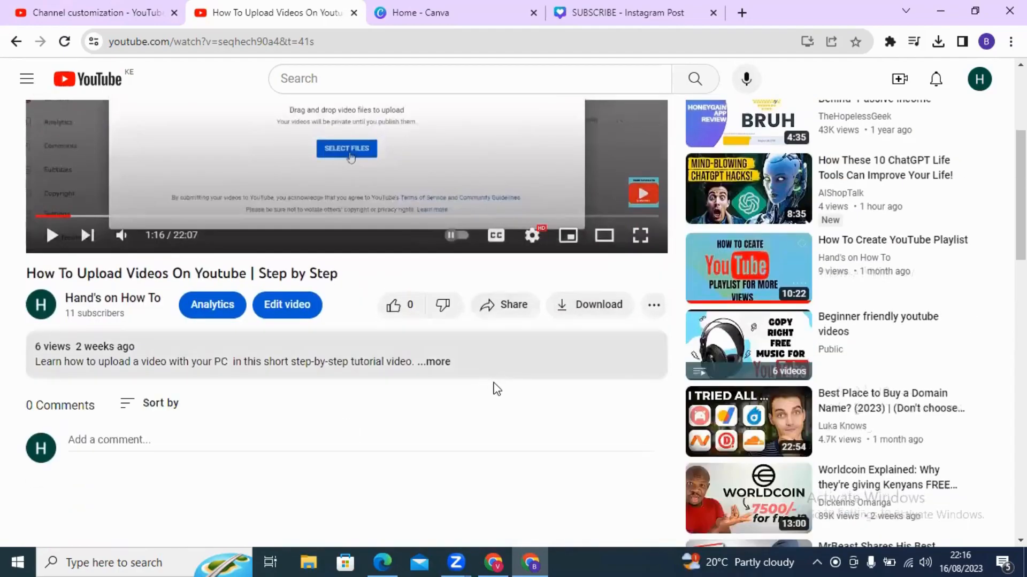
{"action": "scroll", "coordinate": [502, 374], "scroll_direction": "up", "scroll_amount": 4}
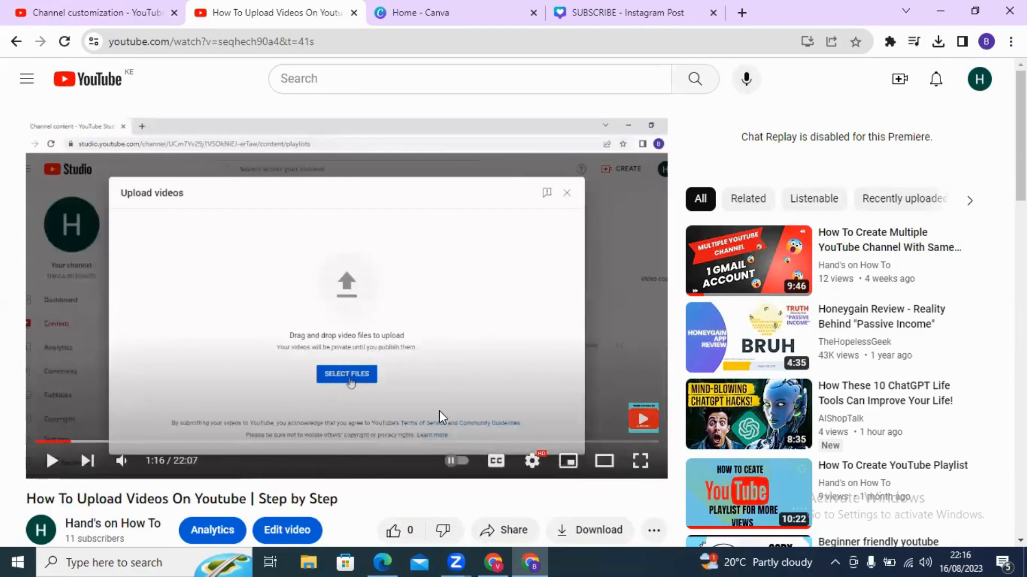
{"action": "scroll", "coordinate": [439, 412], "scroll_direction": "down", "scroll_amount": 10}
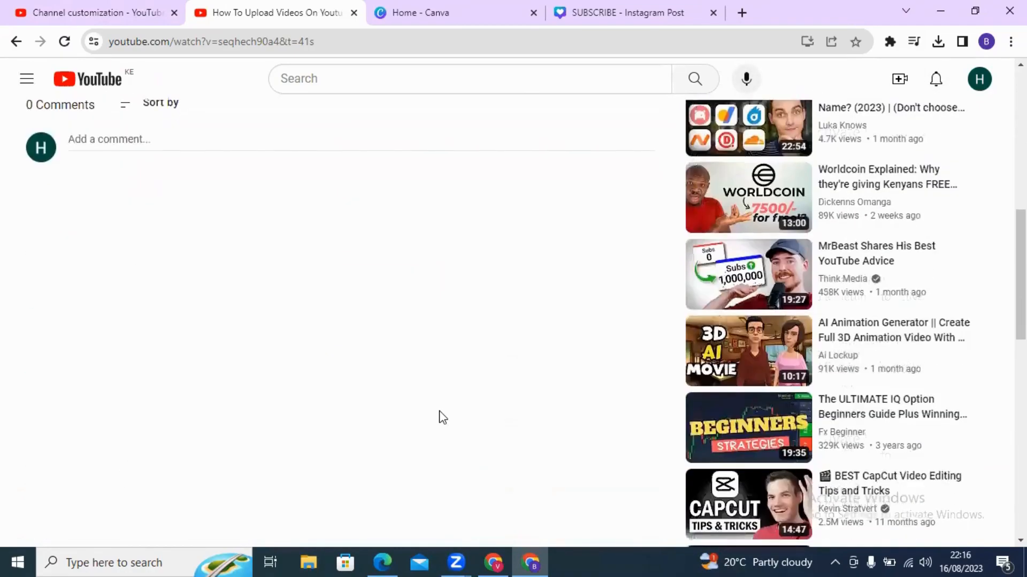
{"action": "scroll", "coordinate": [443, 417], "scroll_direction": "up", "scroll_amount": 10}
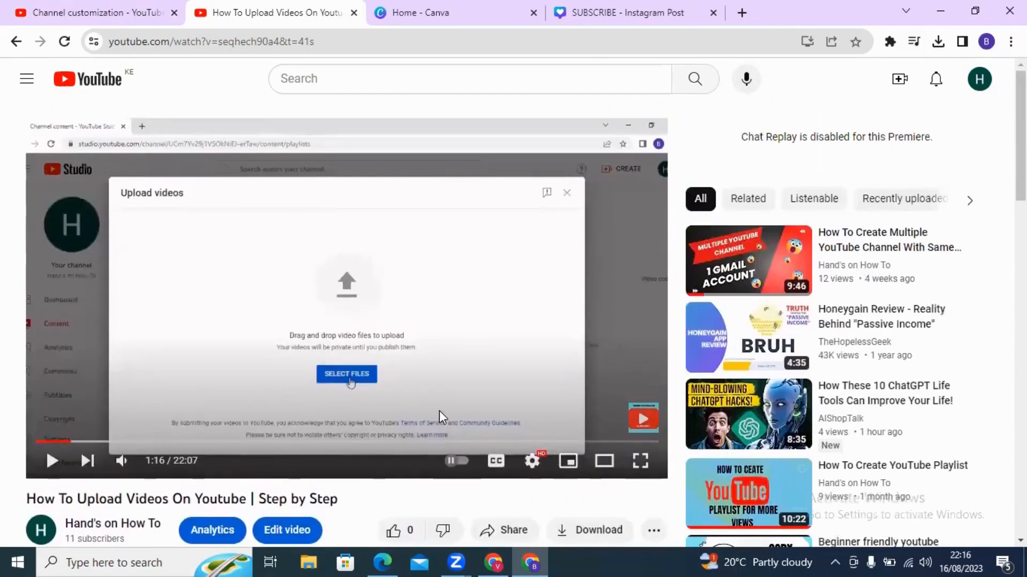